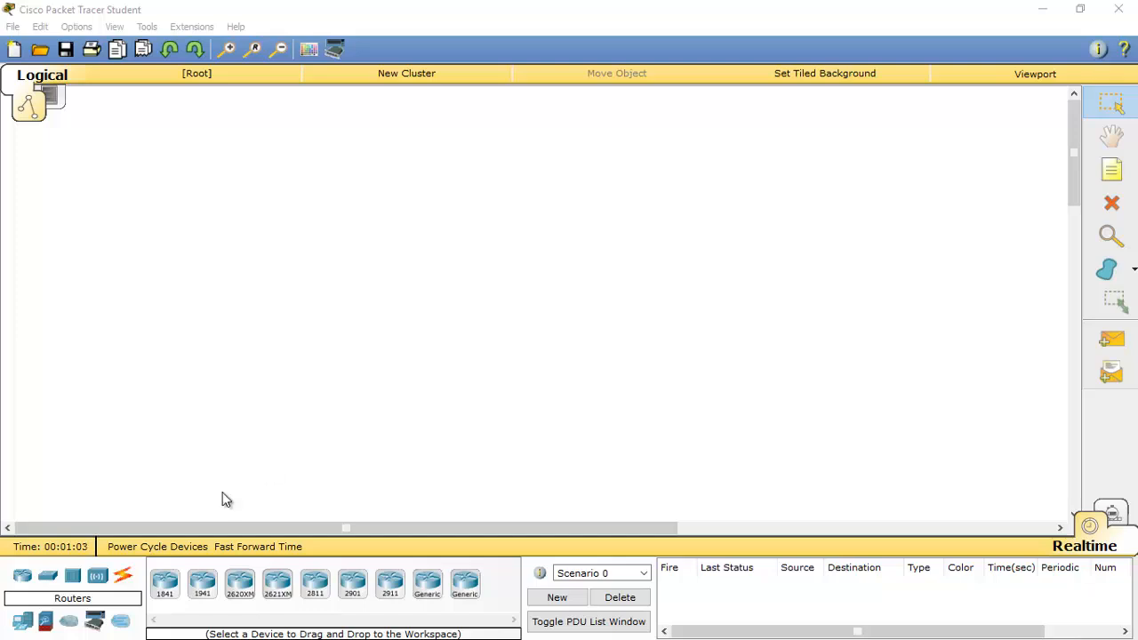
# Place a generic hub (Hub-PT) in the middle of the empty workspace
pyautogui.click(72, 578)
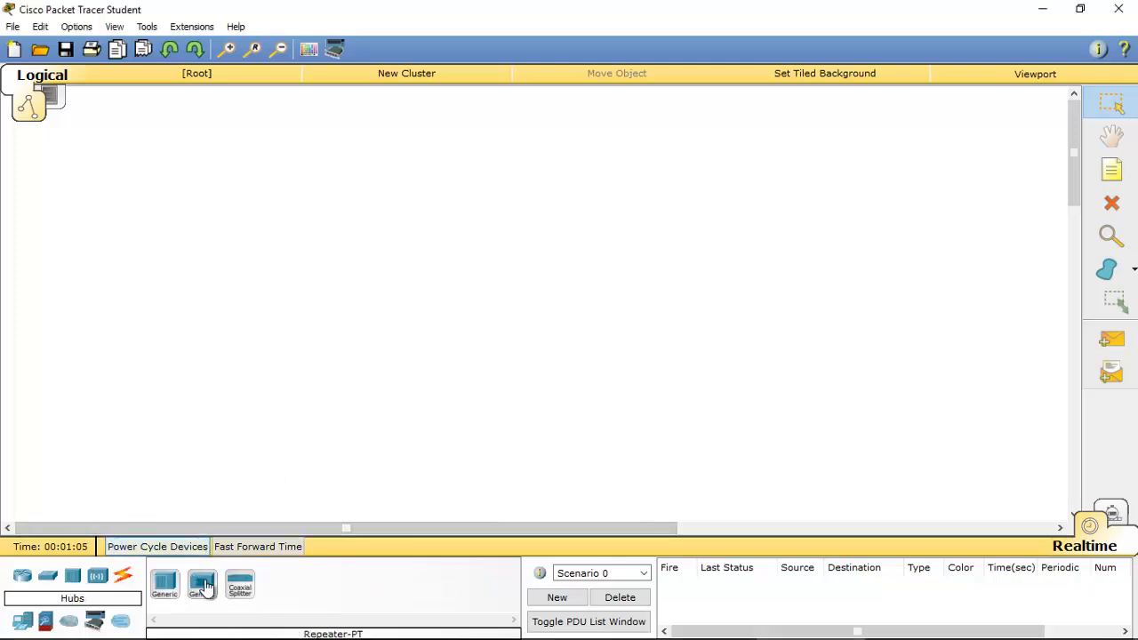
pyautogui.click(165, 584)
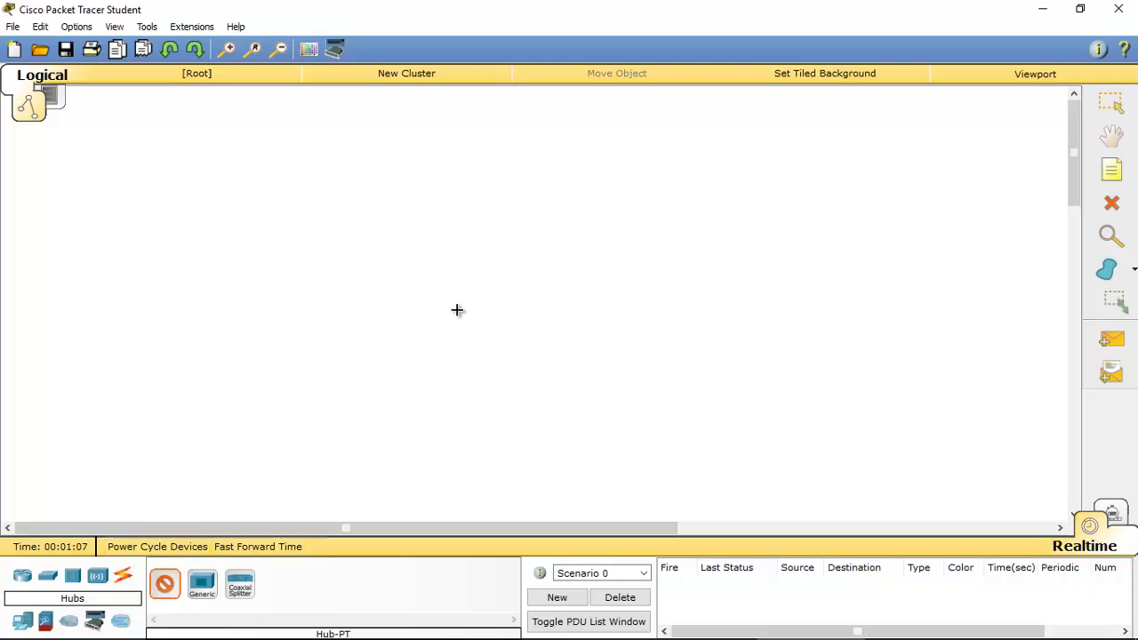
pyautogui.click(530, 290)
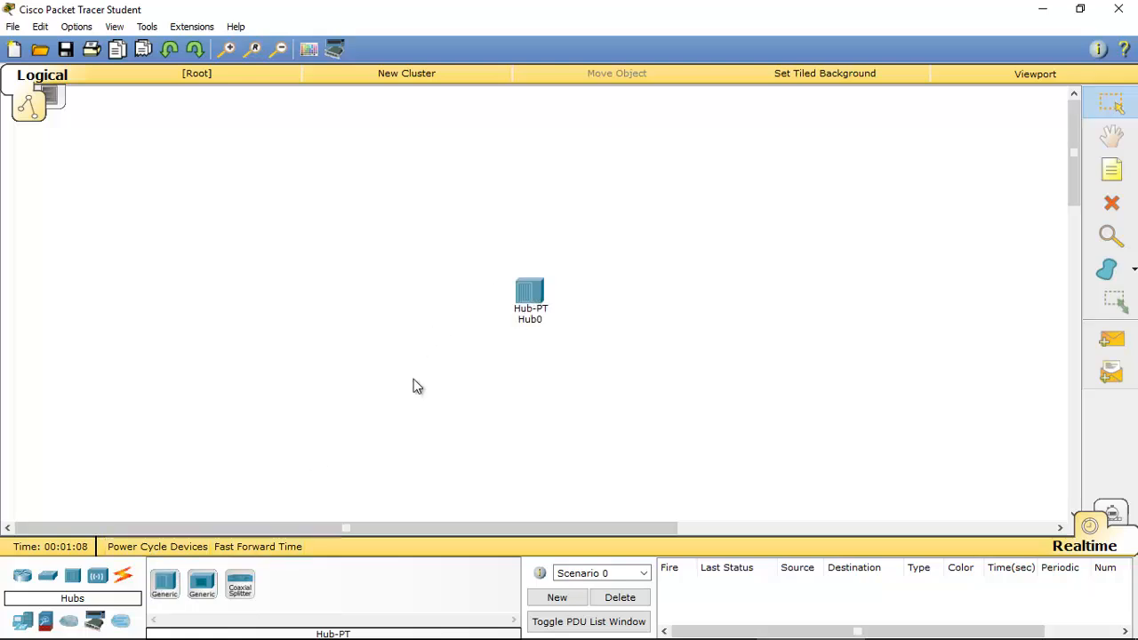
# Place four generic Switch-PT switches around the hub, two above it and two below
pyautogui.click(46, 583)
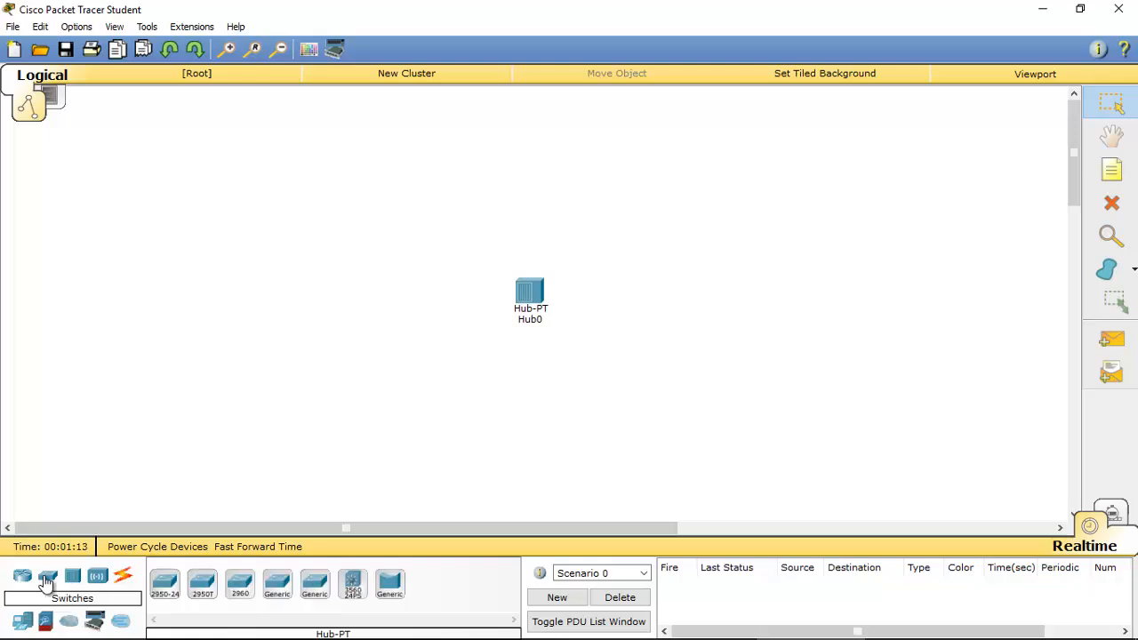
pyautogui.click(279, 593)
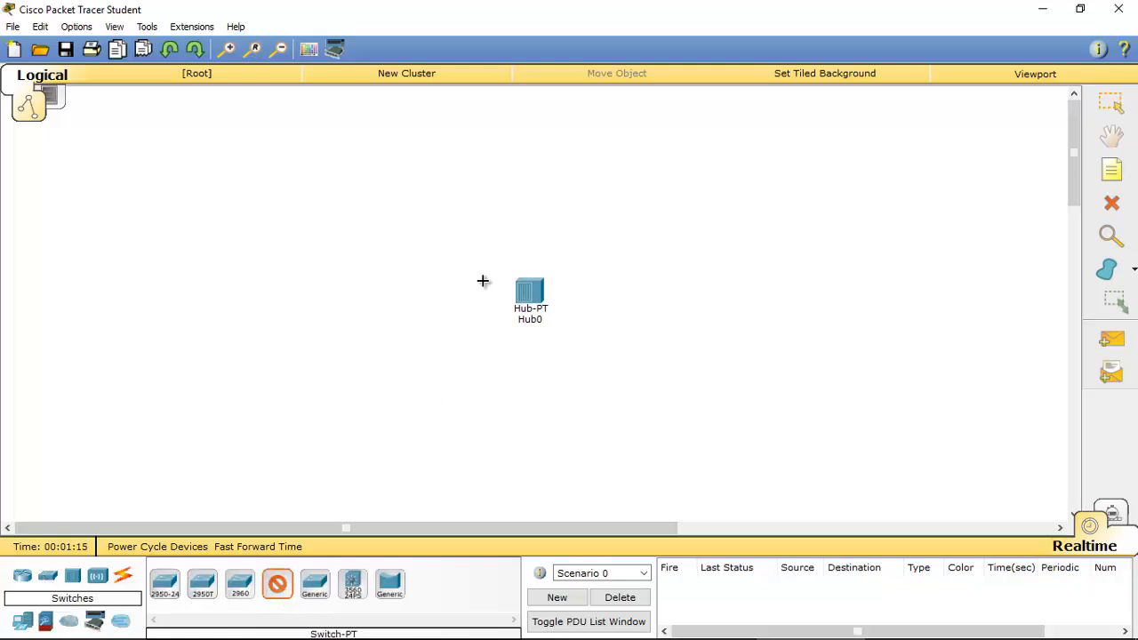
pyautogui.click(412, 235)
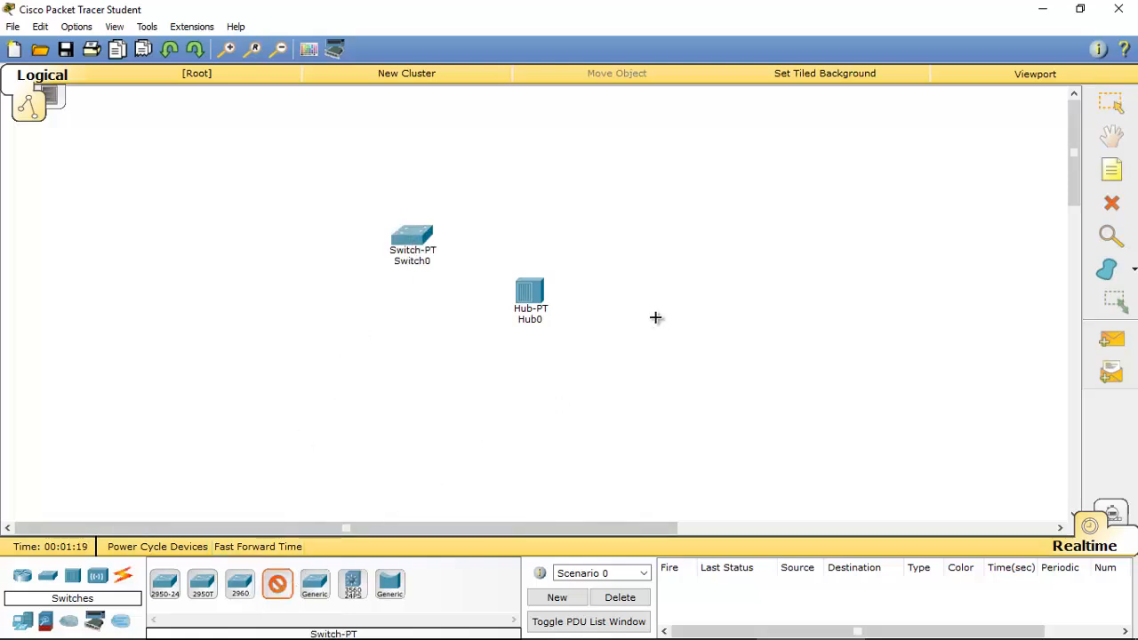
pyautogui.click(637, 239)
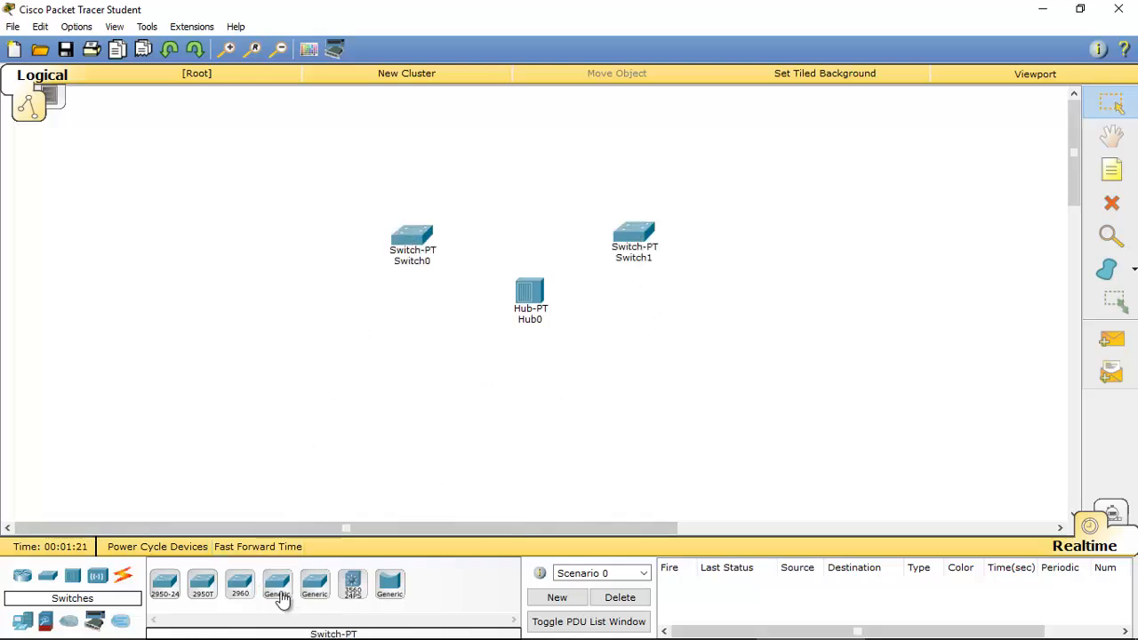
pyautogui.click(400, 413)
pyautogui.click(278, 591)
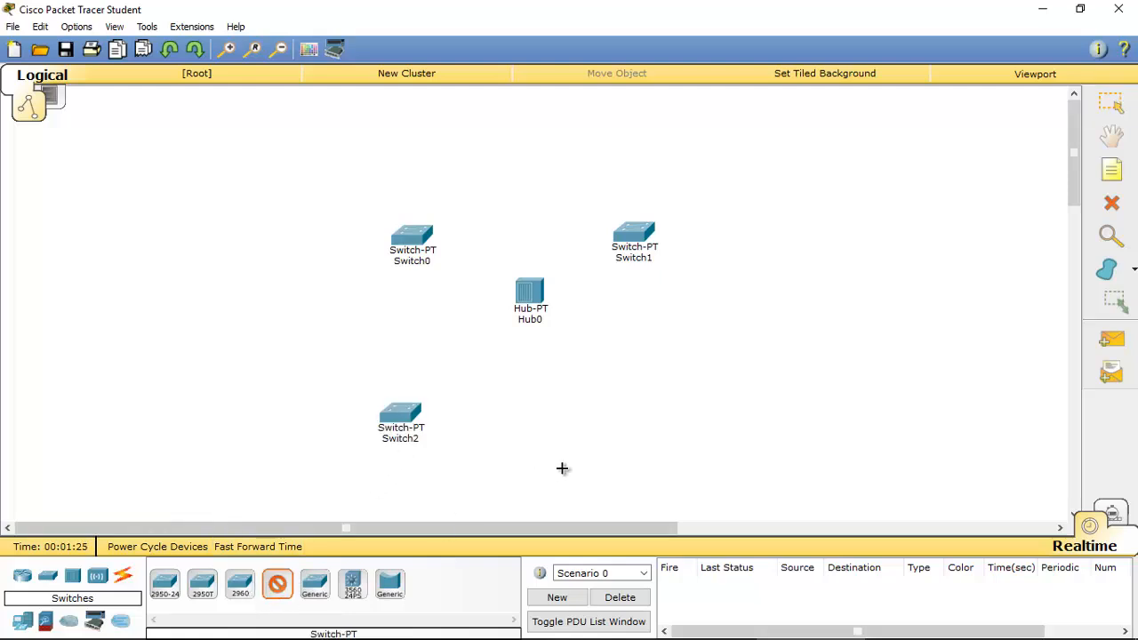
pyautogui.click(659, 419)
# Add four more generic Switch-PT switches as outer columns, one at each end of the upper and lower switch rows
pyautogui.click(278, 586)
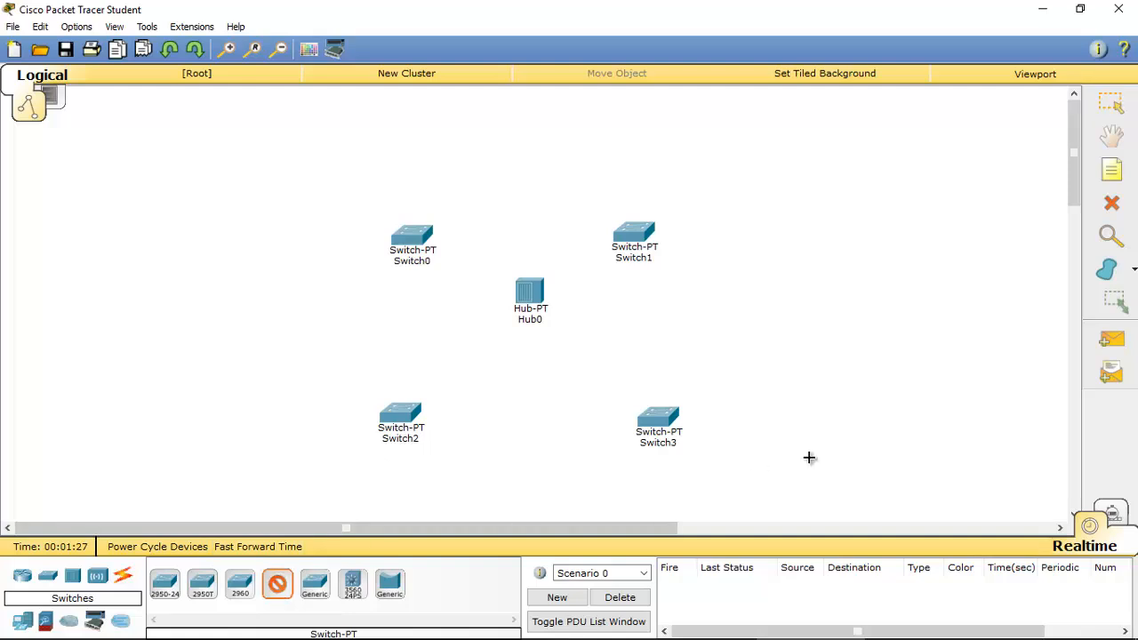
pyautogui.click(819, 423)
pyautogui.click(279, 587)
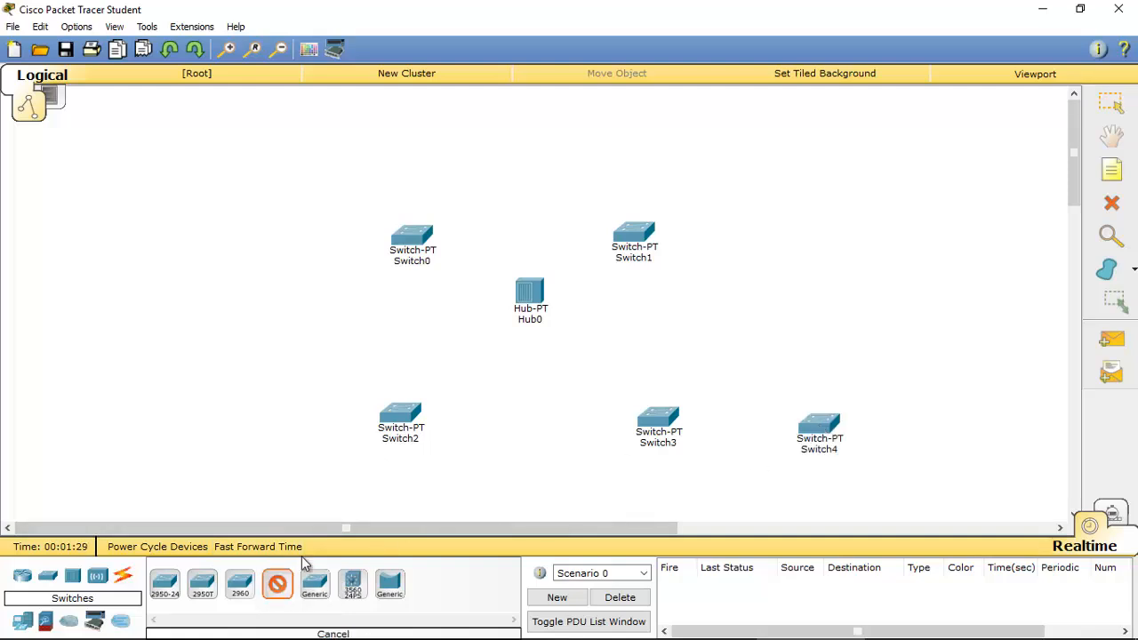
pyautogui.click(815, 232)
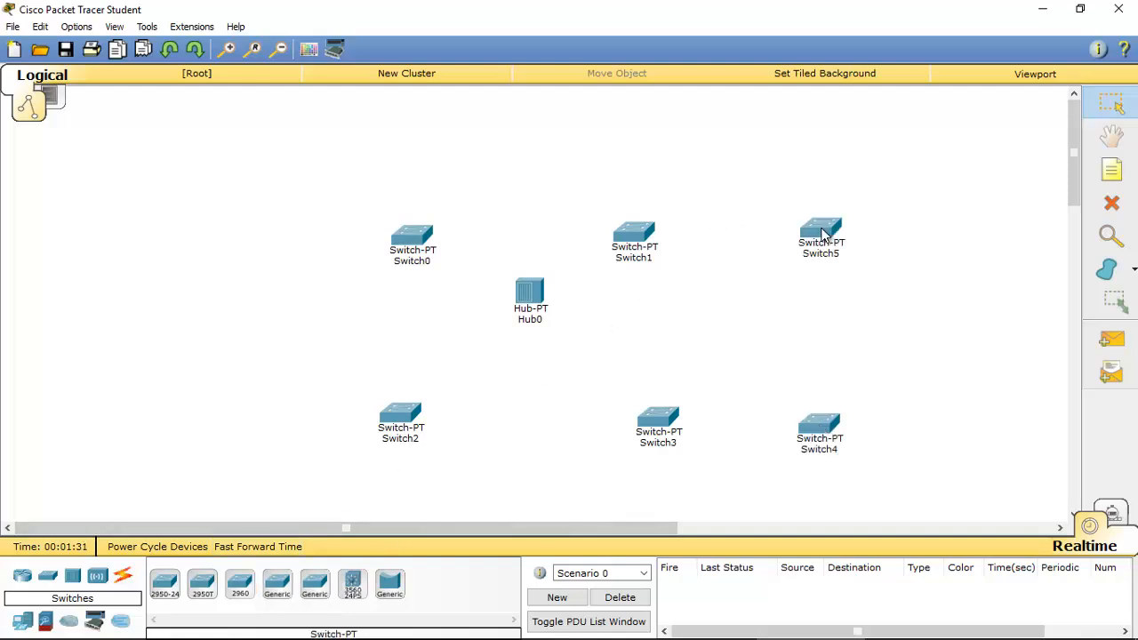
pyautogui.click(279, 587)
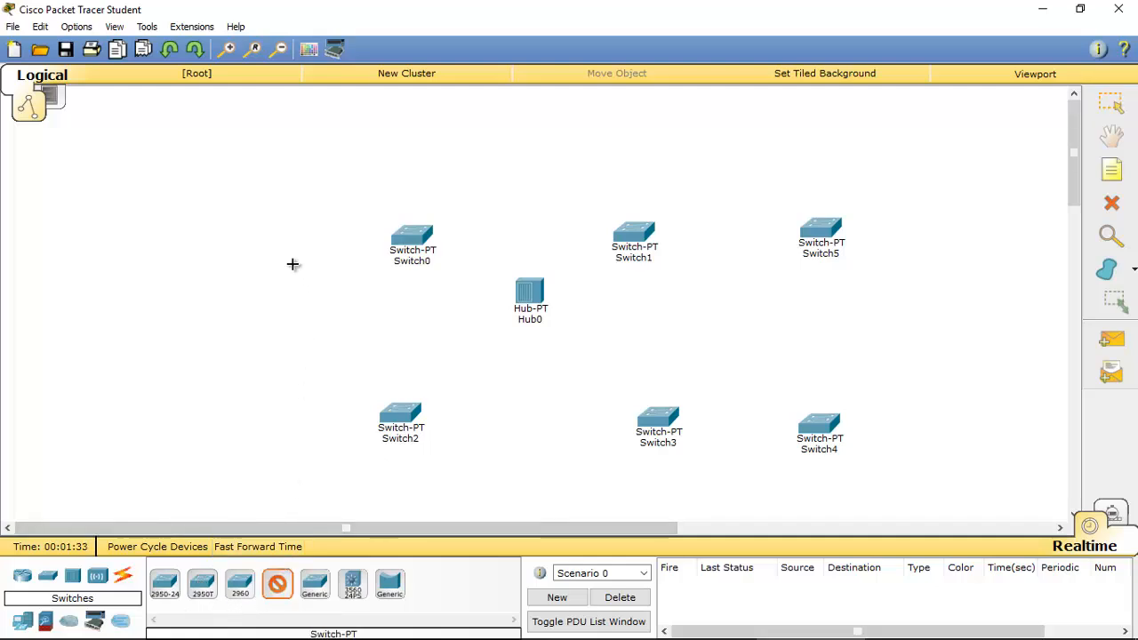
pyautogui.click(257, 235)
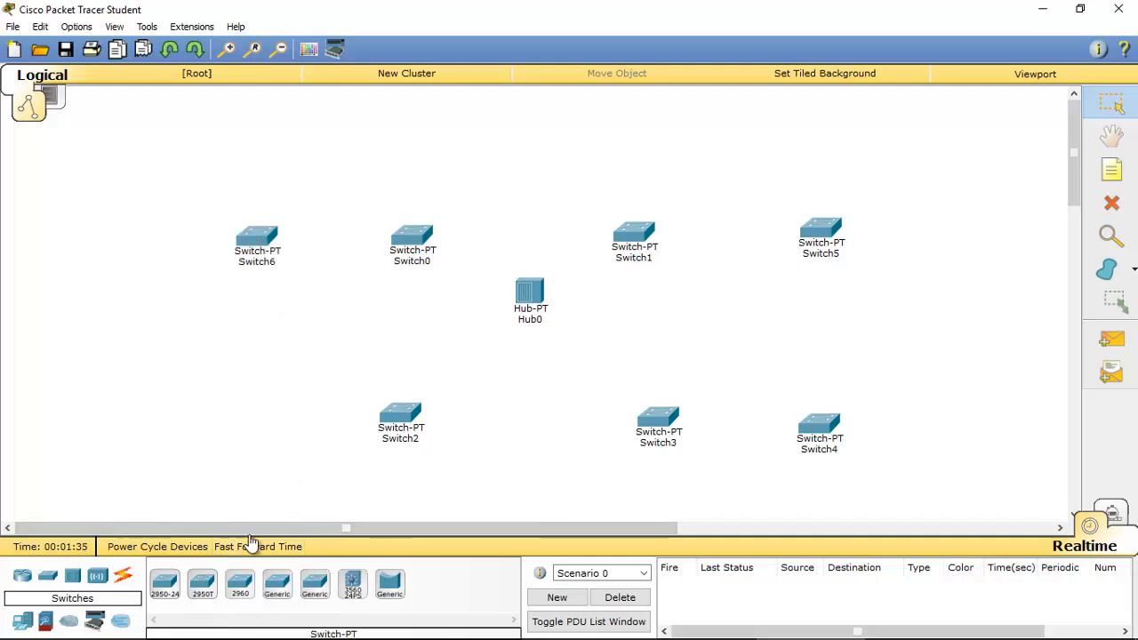
pyautogui.click(279, 587)
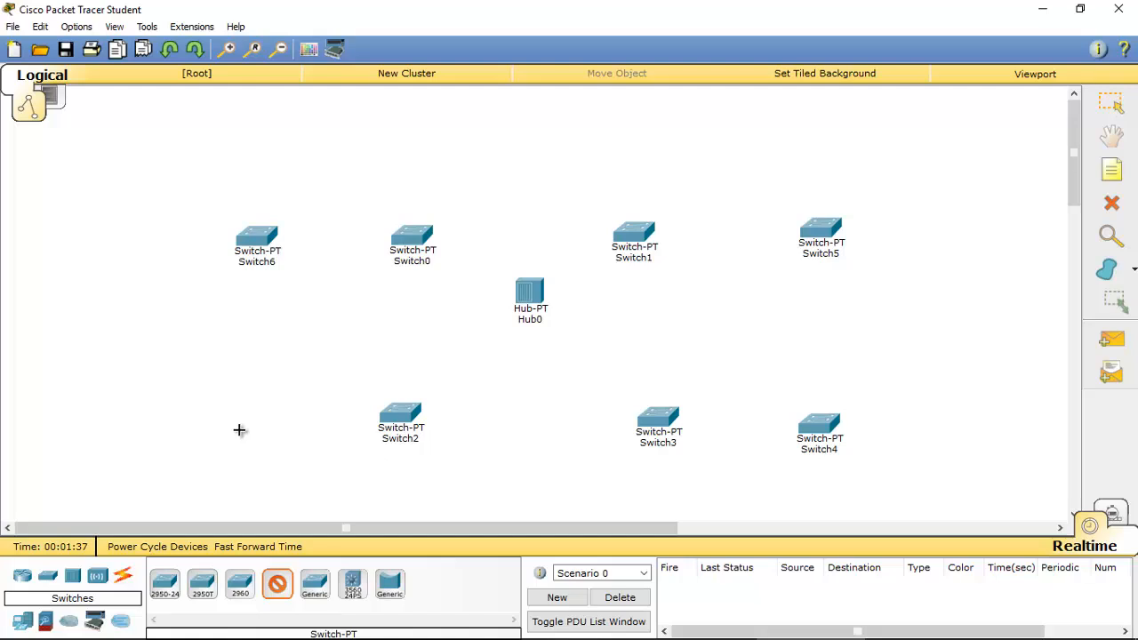
pyautogui.click(240, 430)
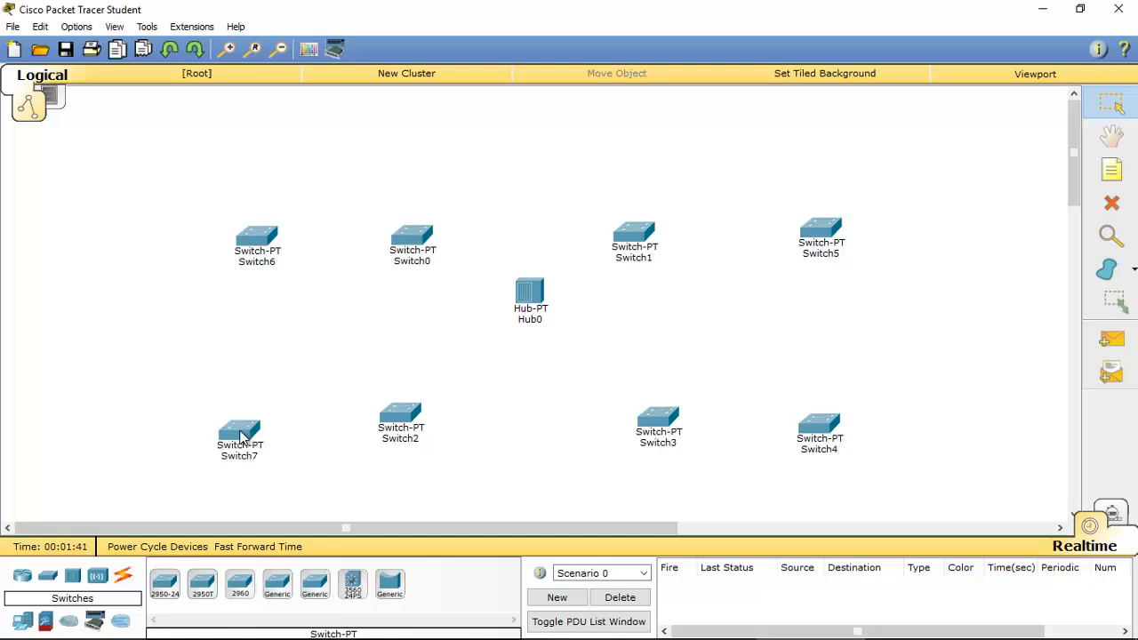
# Place four generic laptops, one below each switch in the lower row
pyautogui.click(23, 621)
pyautogui.click(204, 586)
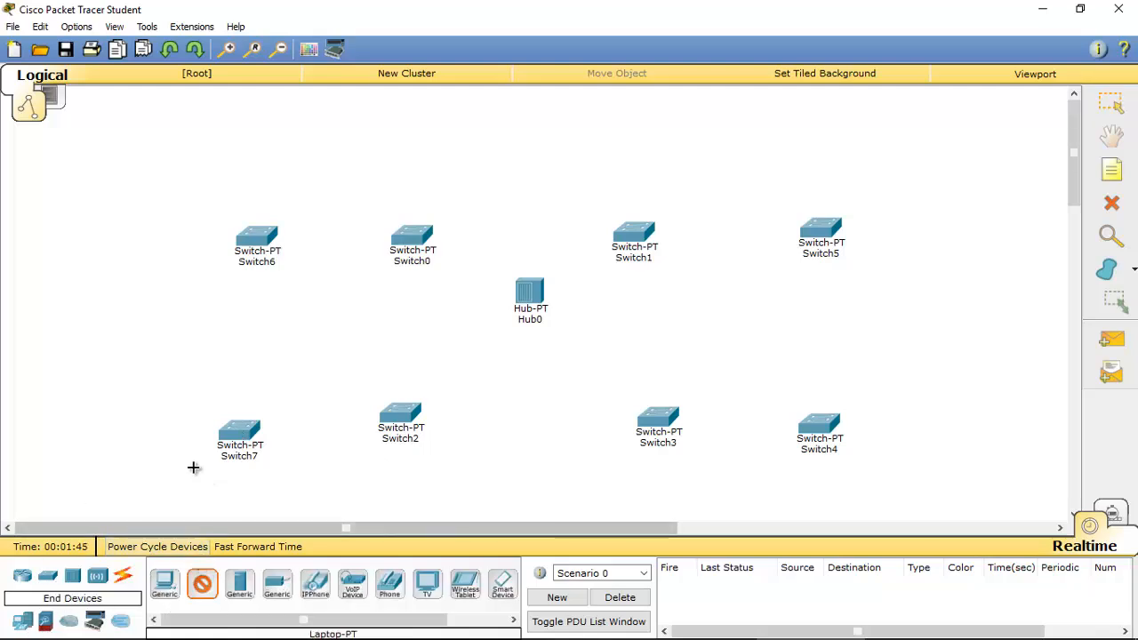
pyautogui.click(229, 496)
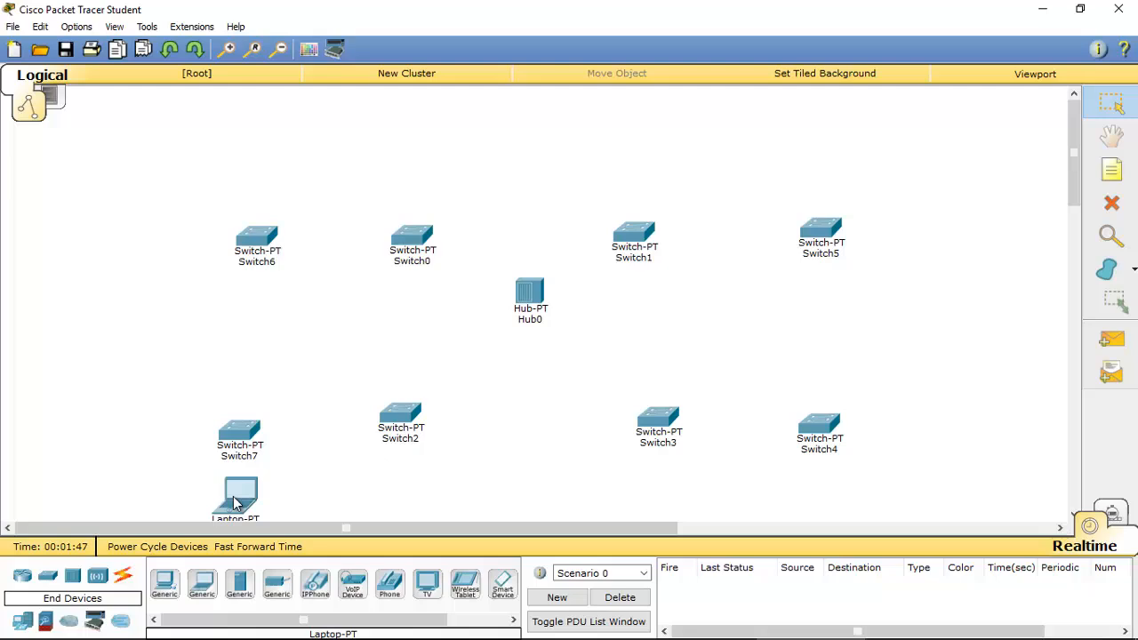
pyautogui.click(199, 590)
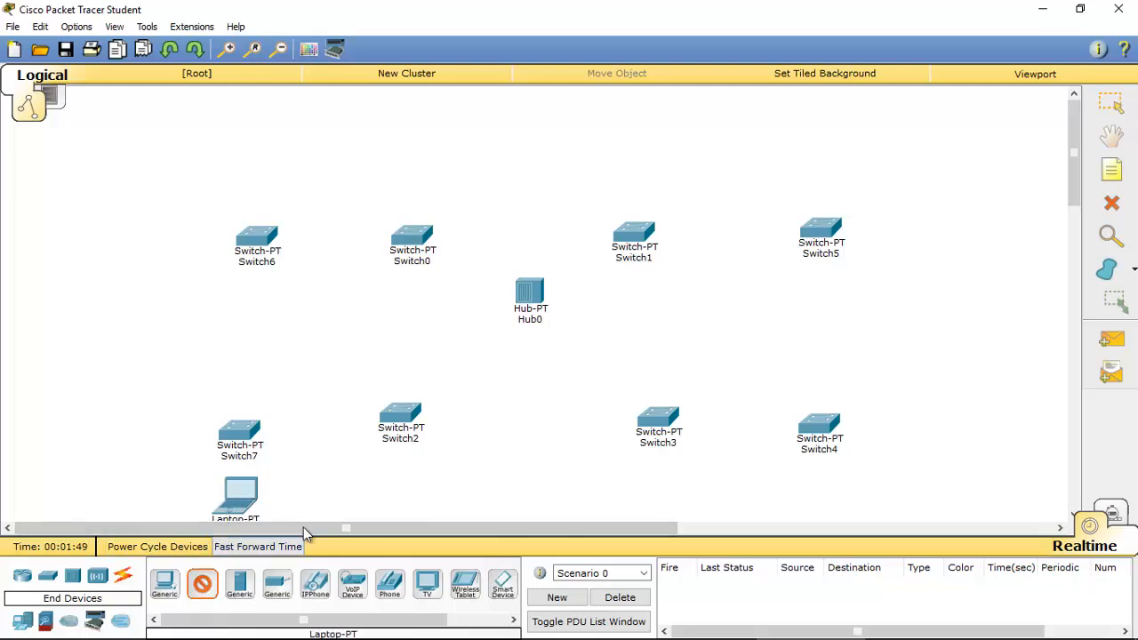
pyautogui.click(405, 507)
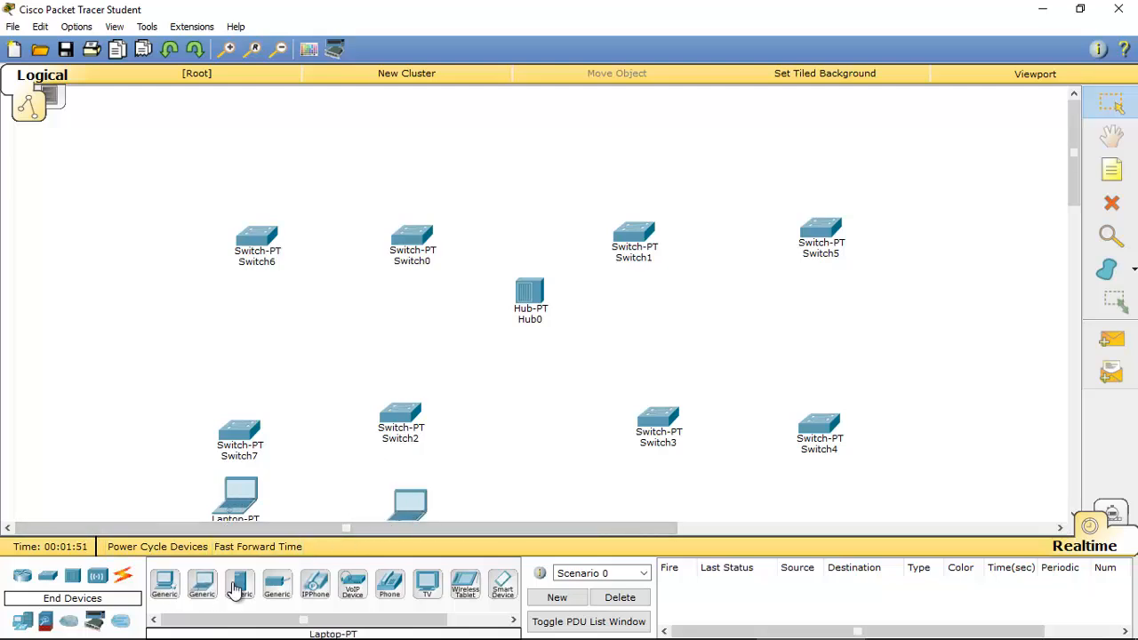
pyautogui.click(203, 586)
pyautogui.click(659, 507)
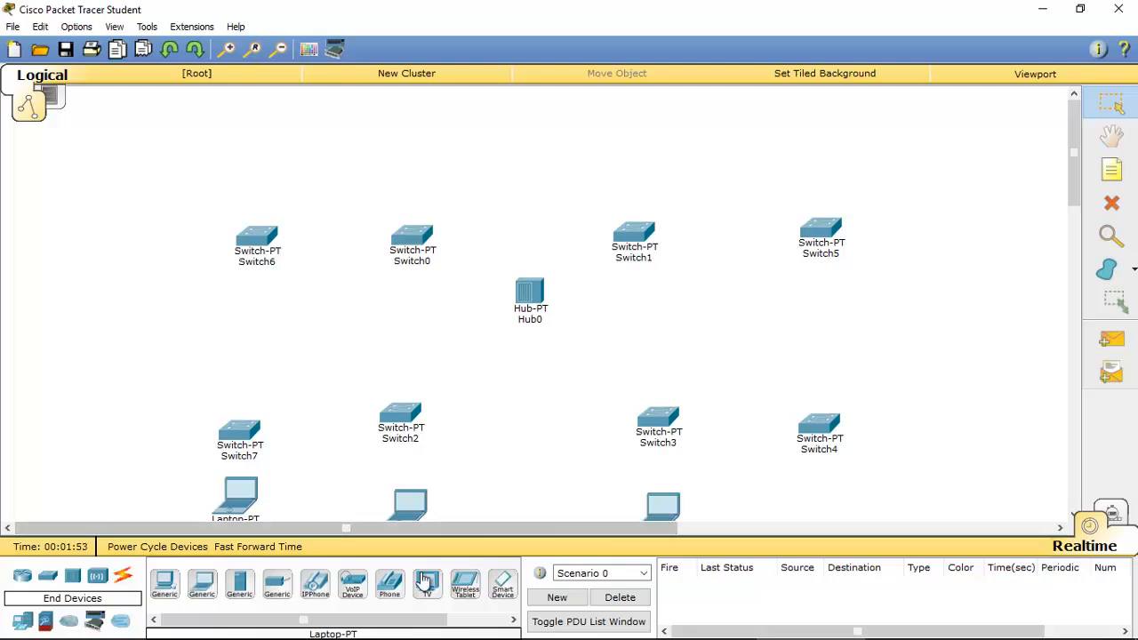
pyautogui.click(201, 585)
pyautogui.click(835, 507)
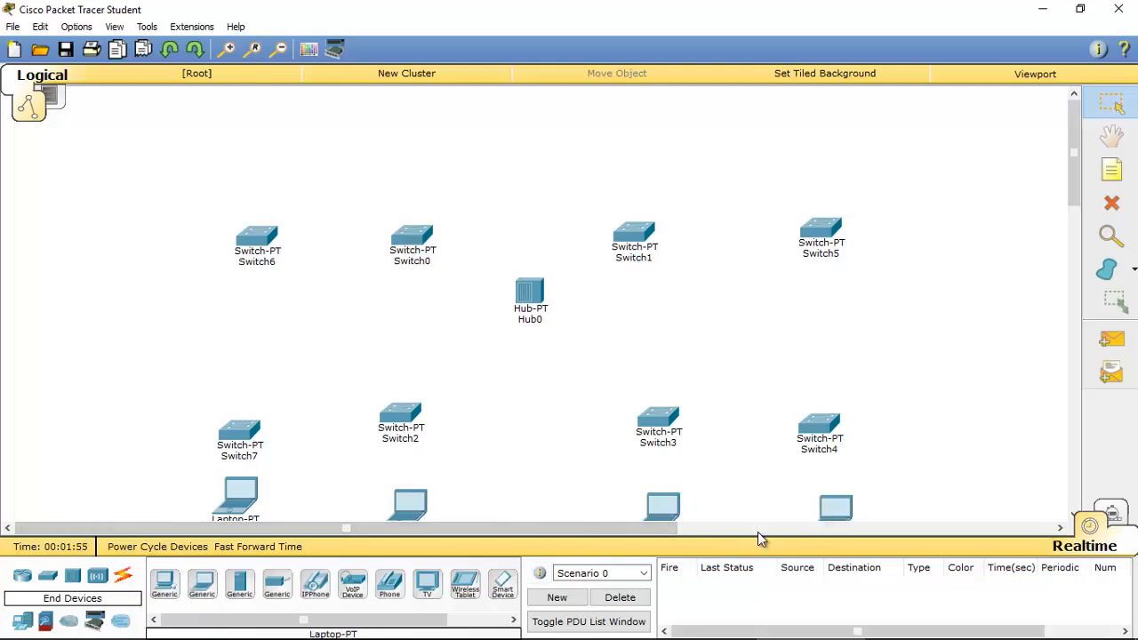
# Place four more generic laptops, one above each switch in the upper row
pyautogui.click(213, 594)
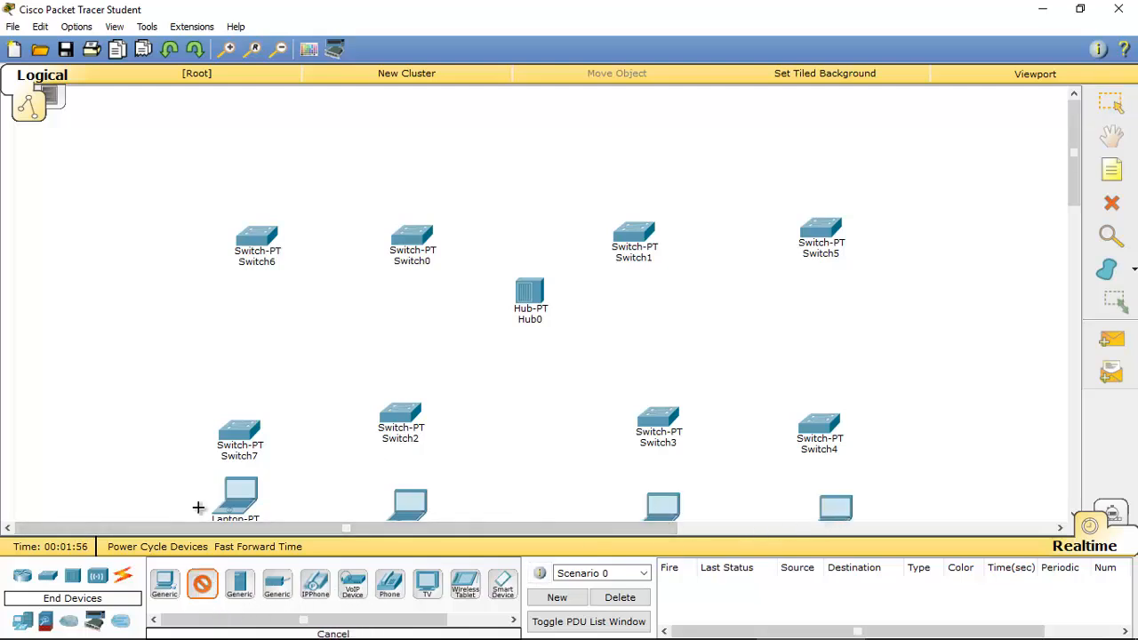
pyautogui.click(249, 169)
pyautogui.click(203, 589)
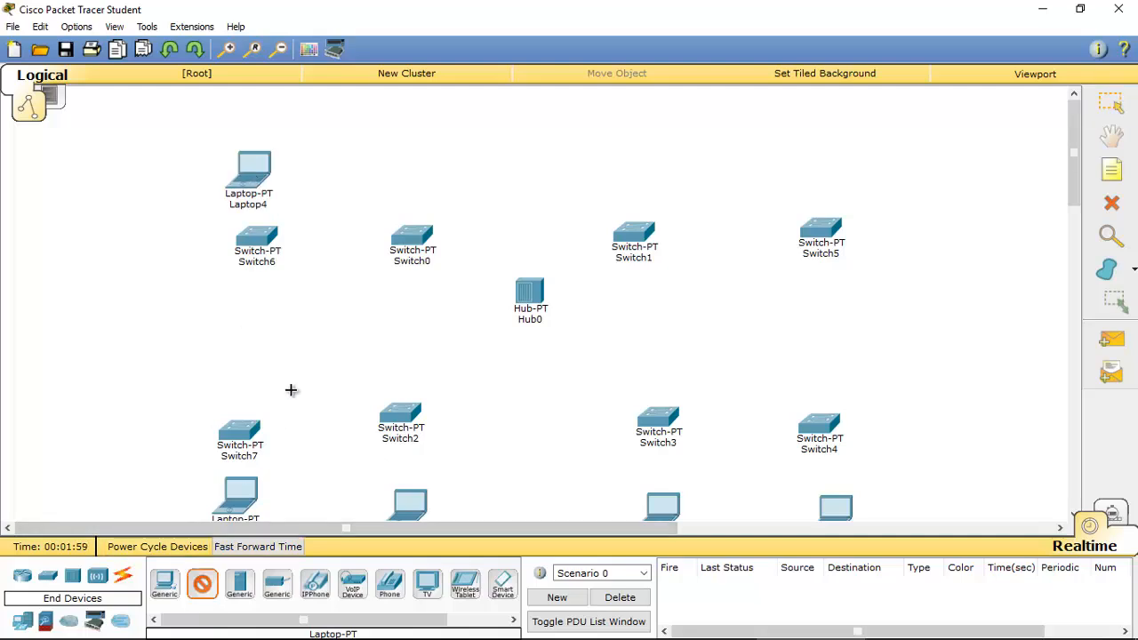
pyautogui.click(424, 158)
pyautogui.click(203, 587)
pyautogui.click(639, 158)
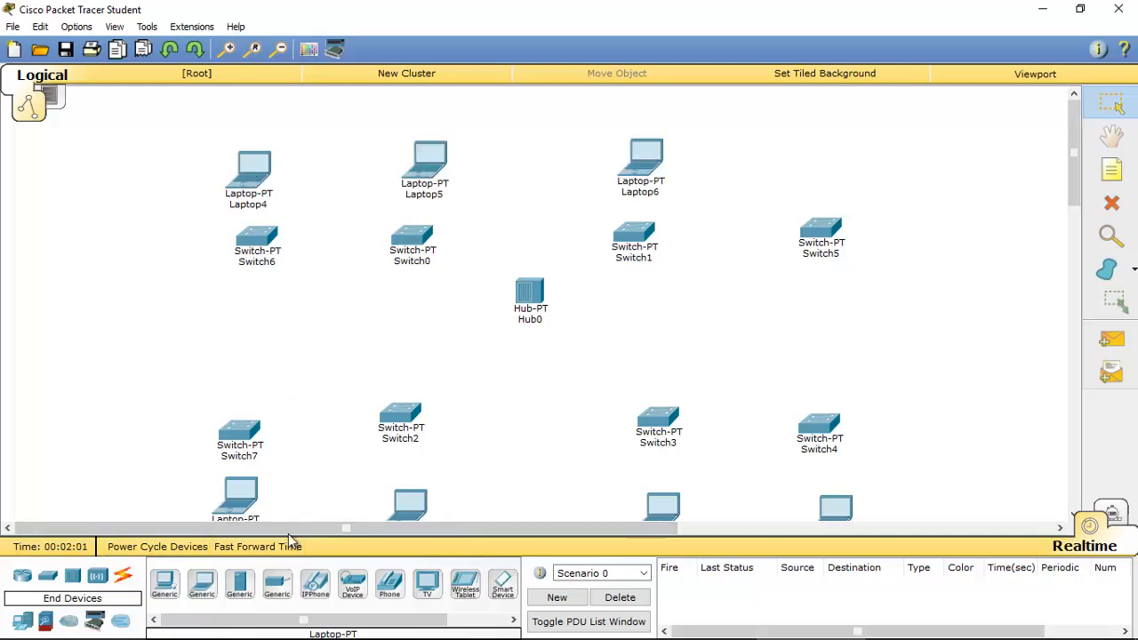
pyautogui.click(203, 587)
pyautogui.click(835, 147)
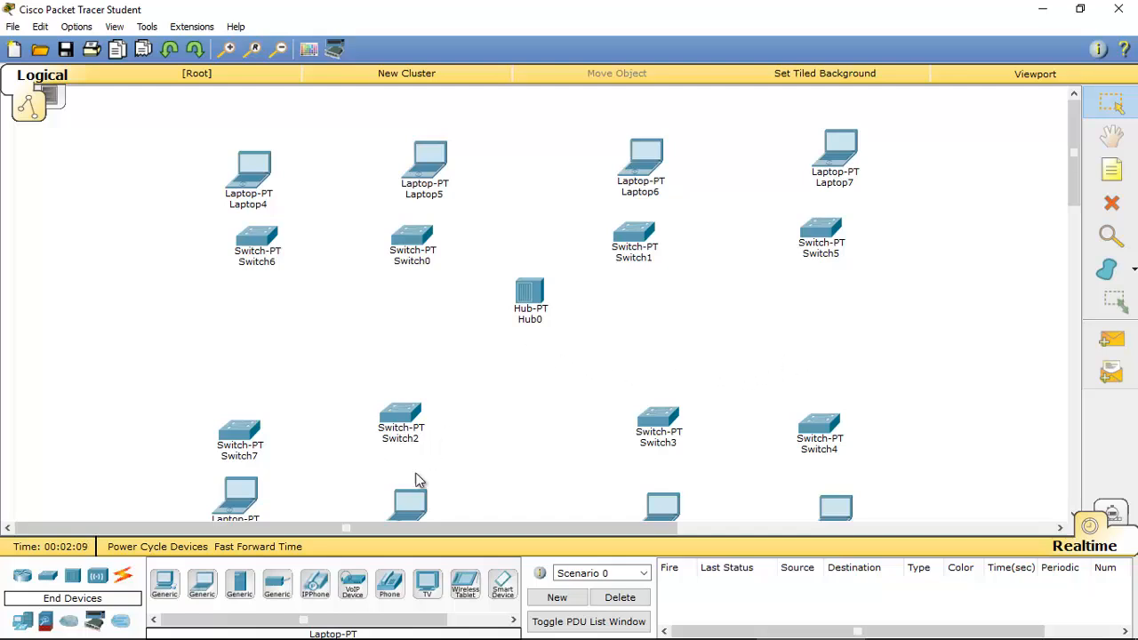
# Connect Hub0 to Switch1 with a copper cross-over cable
pyautogui.click(123, 578)
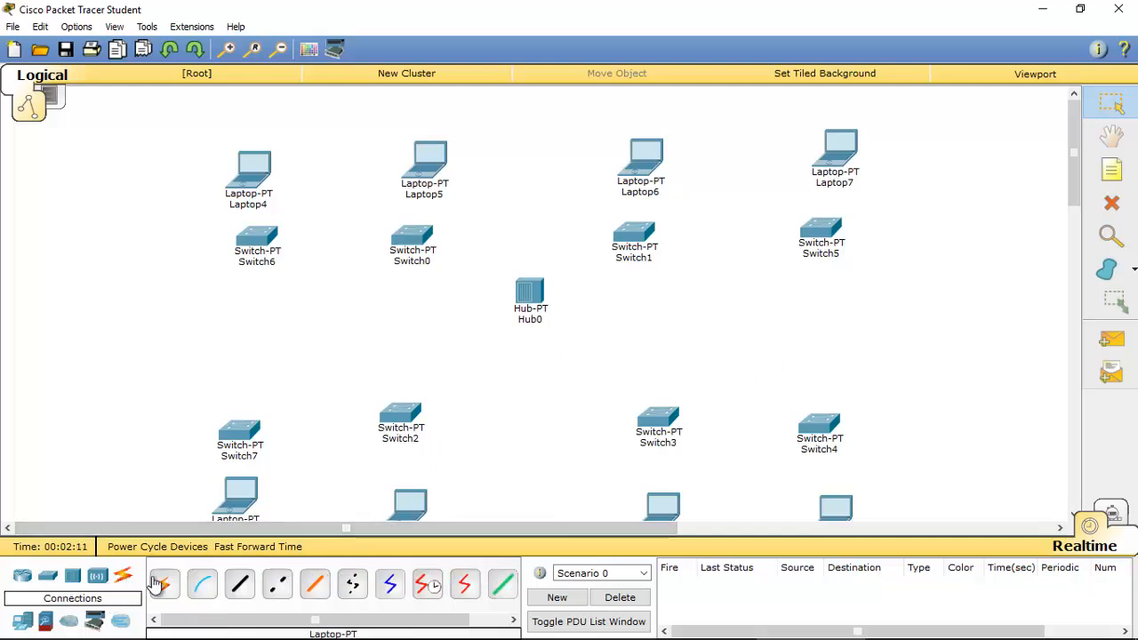
pyautogui.click(277, 584)
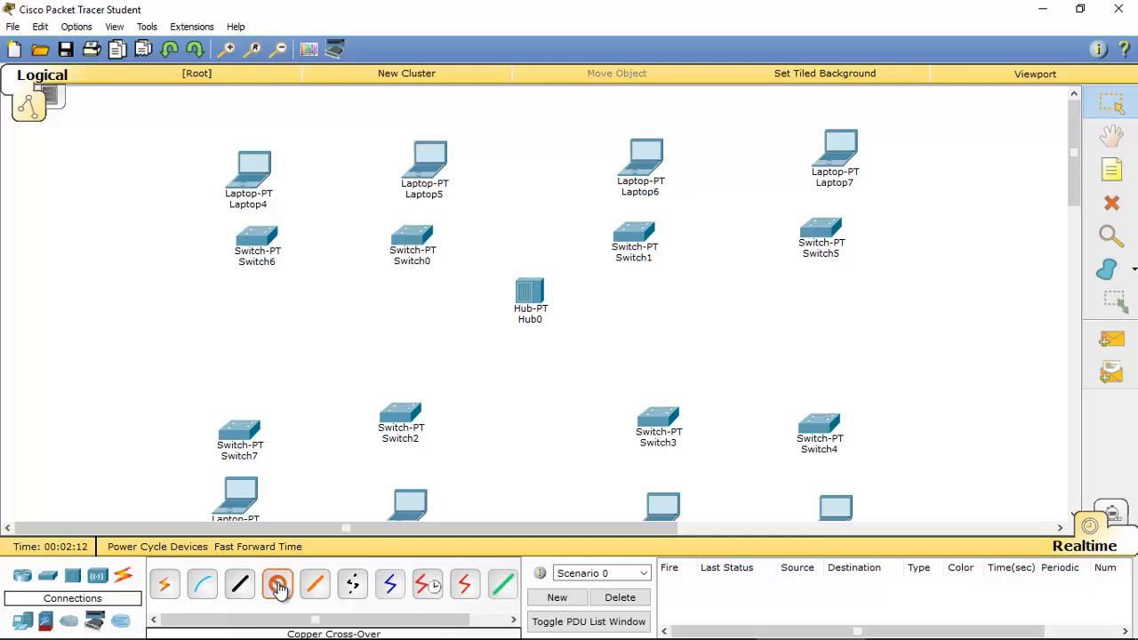
pyautogui.click(542, 303)
pyautogui.click(578, 300)
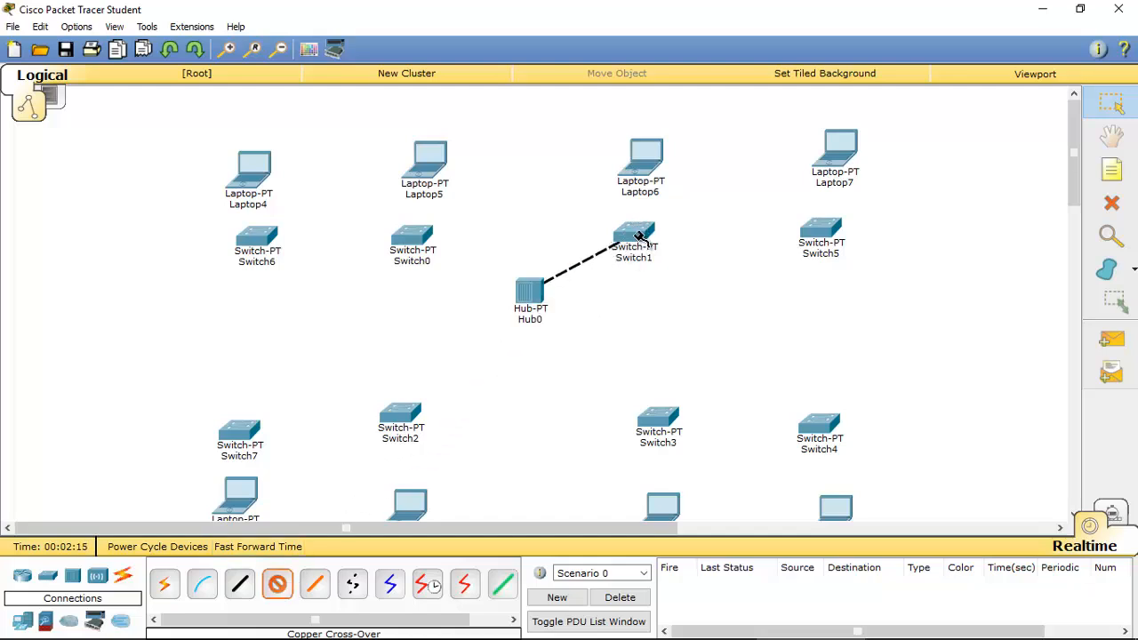
pyautogui.click(638, 236)
pyautogui.click(673, 265)
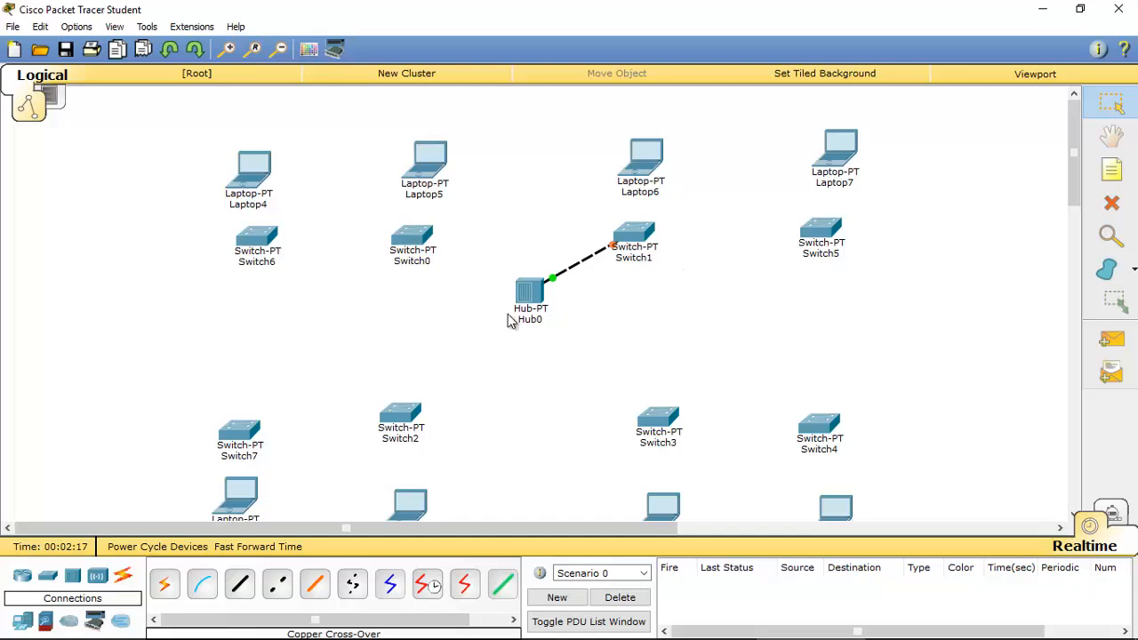
# Run a copper cross-over cable from Port 2 of Hub0 to FastEthernet0/1 on Switch3
pyautogui.click(277, 584)
pyautogui.click(538, 306)
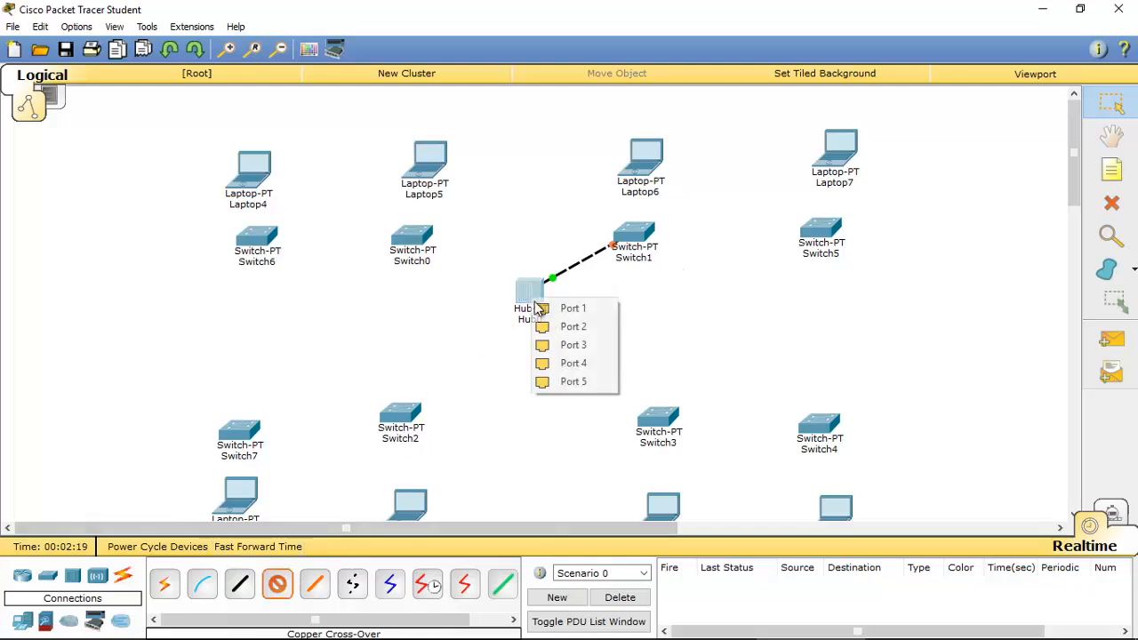
pyautogui.click(601, 326)
pyautogui.click(658, 423)
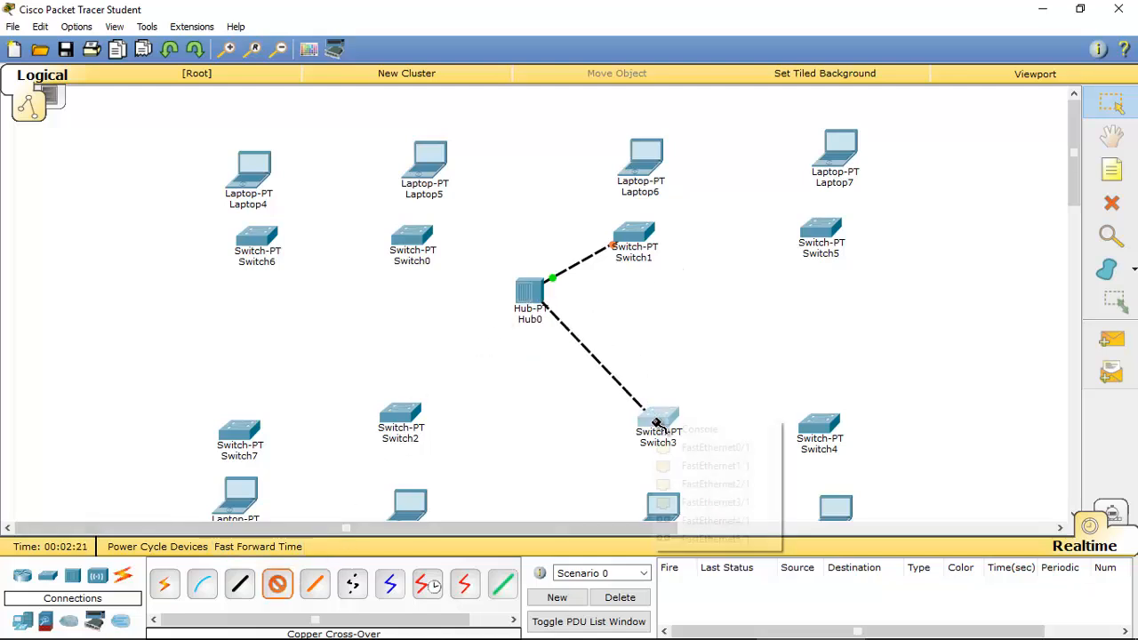
pyautogui.click(678, 447)
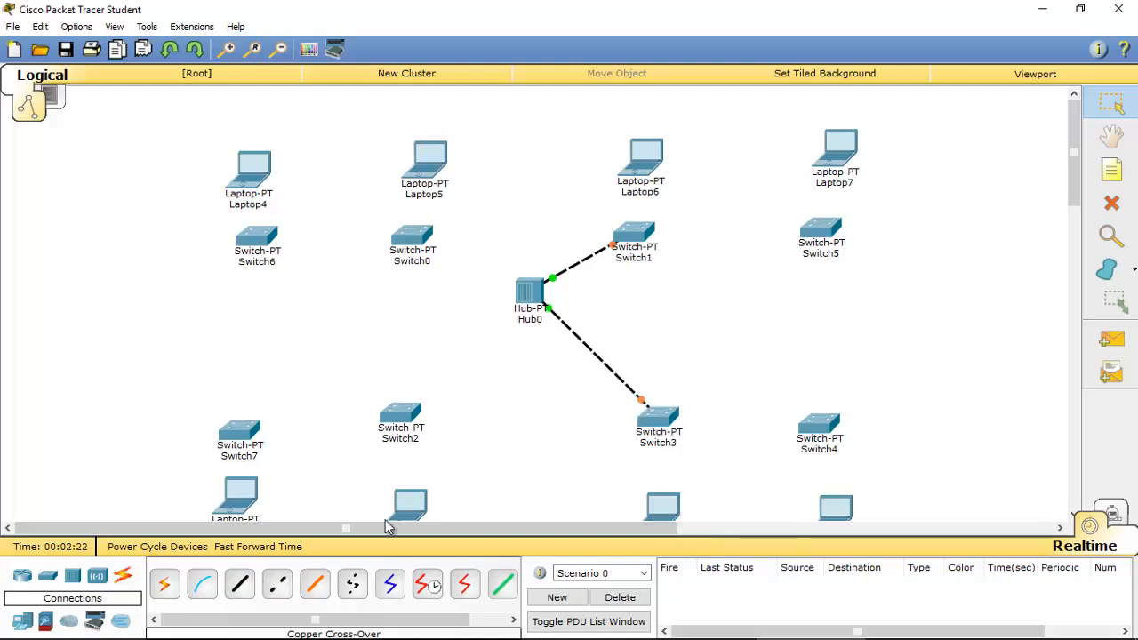
# Run a copper cross-over cable from Hub0 to FastEthernet0/1 on Switch2
pyautogui.click(278, 589)
pyautogui.click(541, 291)
pyautogui.click(571, 304)
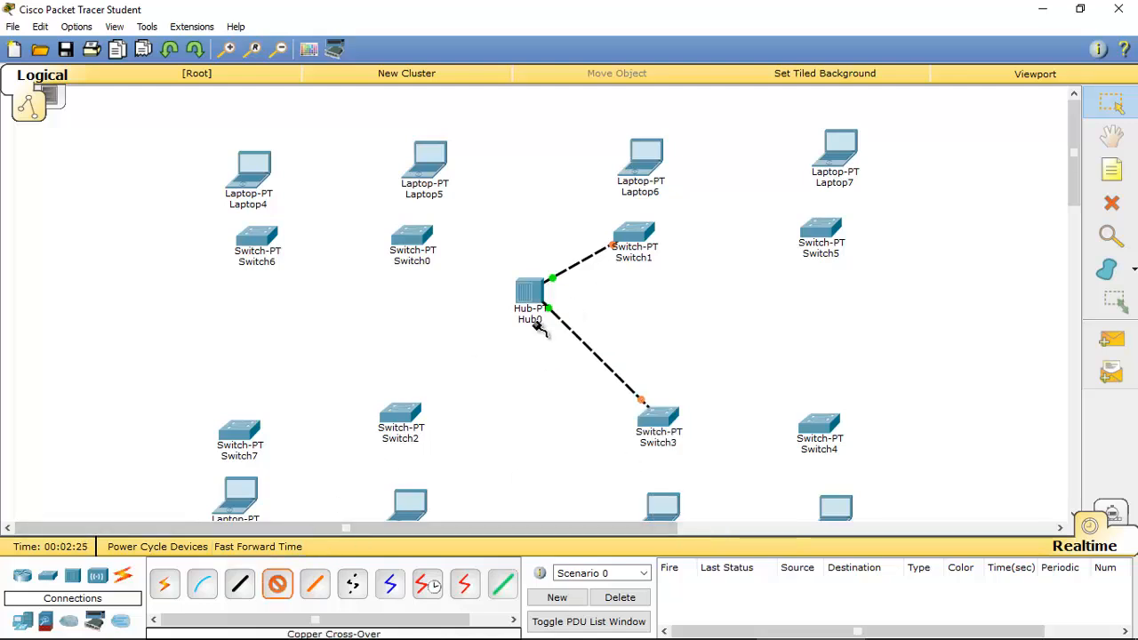
pyautogui.click(404, 416)
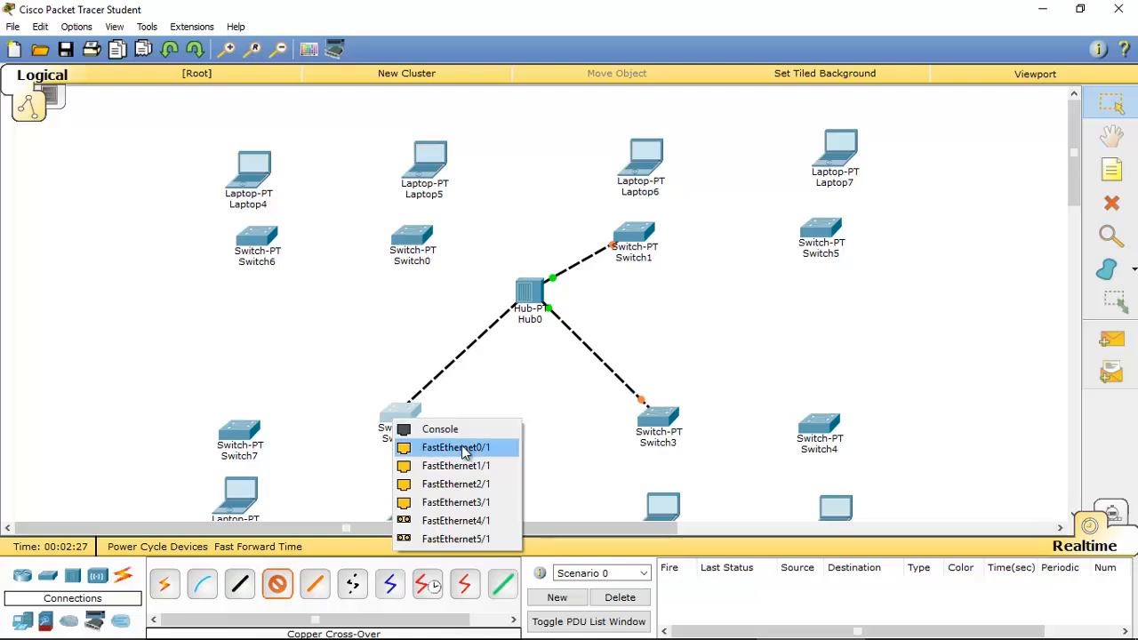
pyautogui.click(462, 449)
# Run a copper cross-over cable from Hub0 to FastEthernet0/1 on Switch0
pyautogui.click(277, 583)
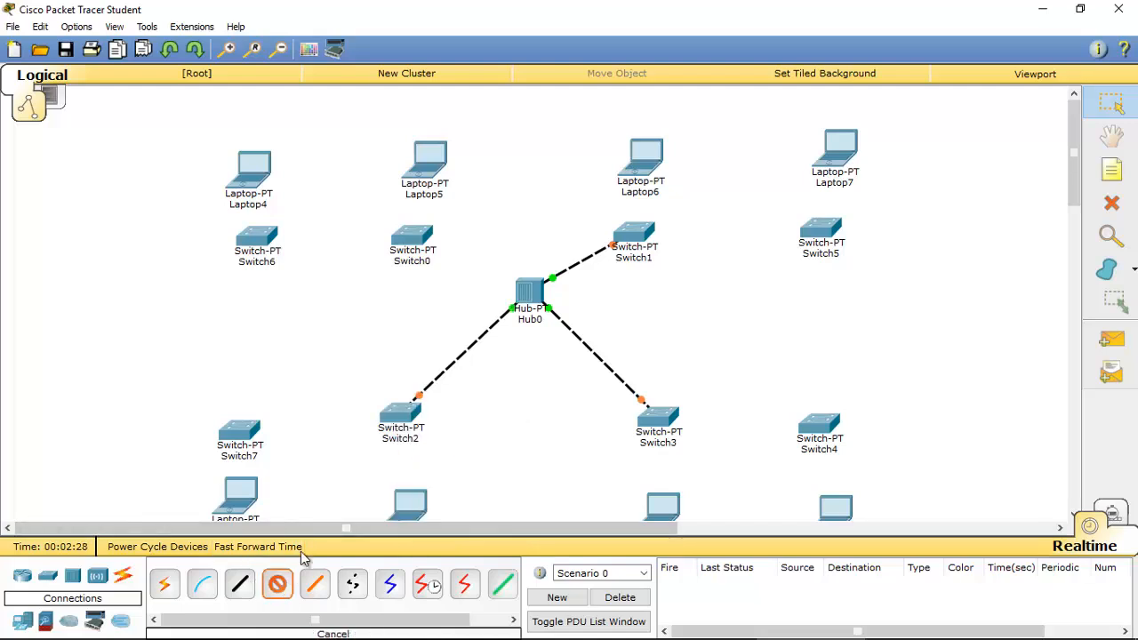
pyautogui.click(531, 296)
pyautogui.click(541, 303)
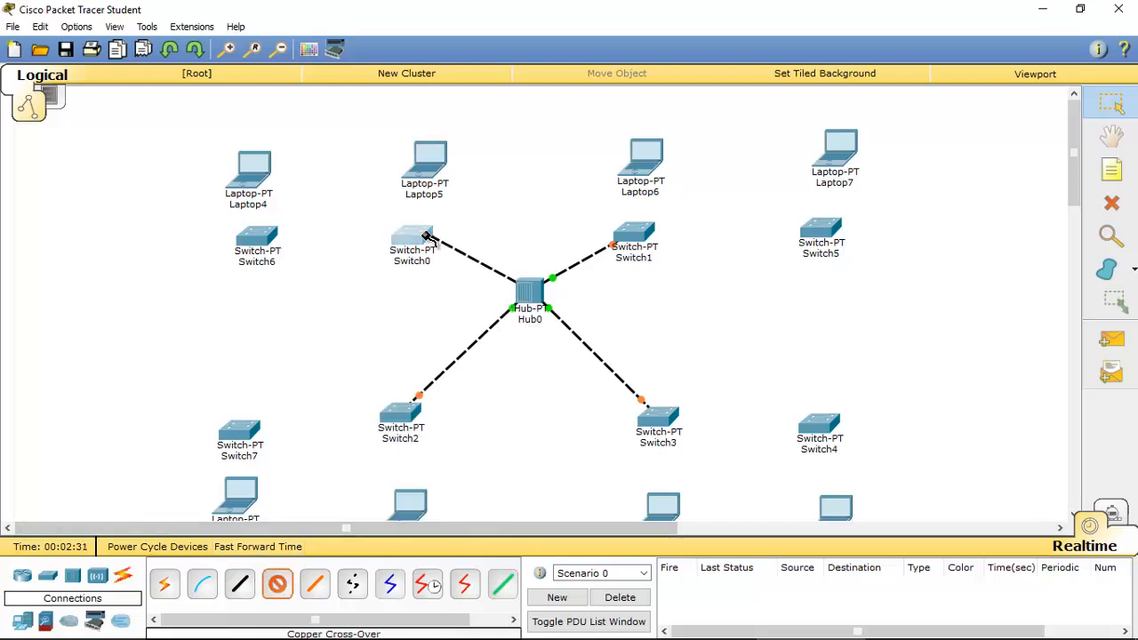
pyautogui.click(427, 236)
pyautogui.click(489, 259)
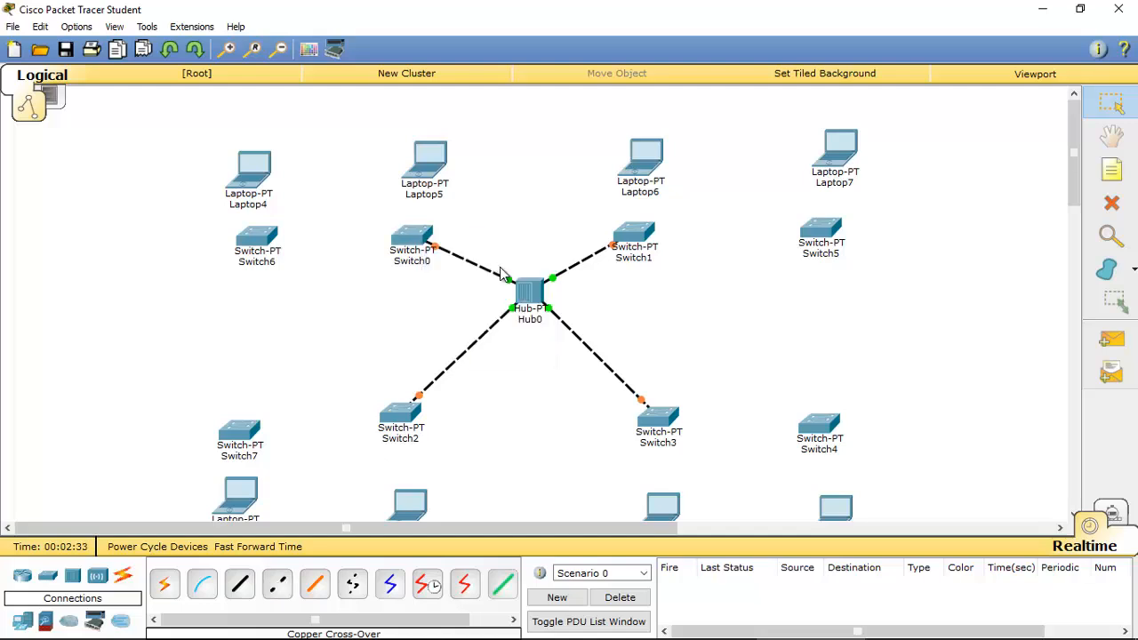
# Run a copper cross-over cable from FastEthernet1/1 on Switch0 to Switch6
pyautogui.click(277, 584)
pyautogui.click(432, 238)
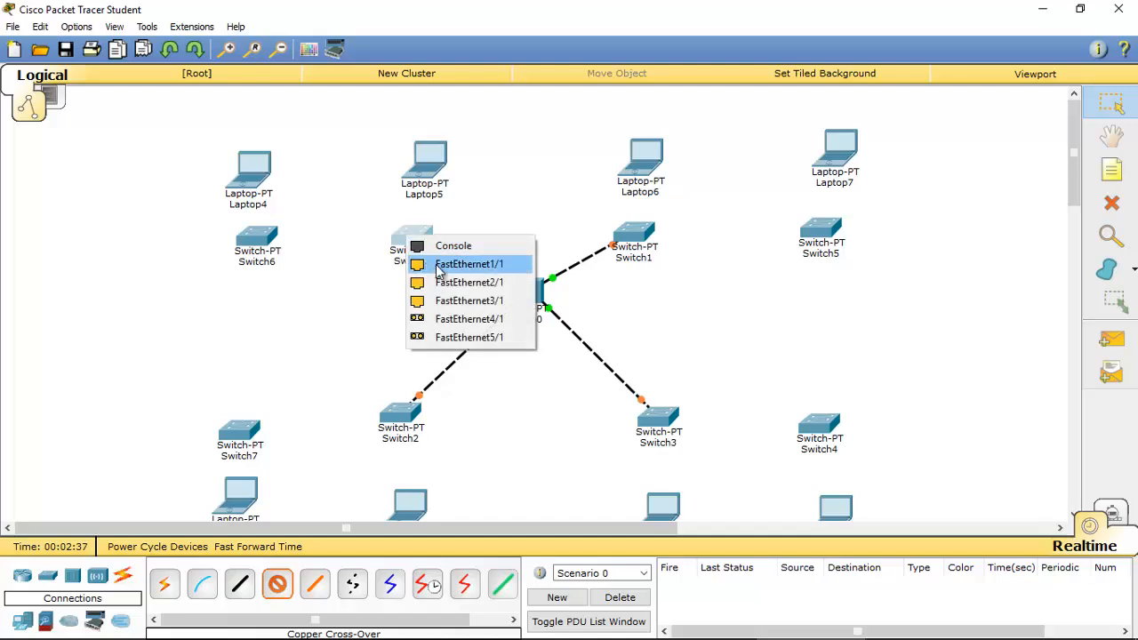
pyautogui.click(433, 262)
pyautogui.click(265, 238)
pyautogui.click(324, 265)
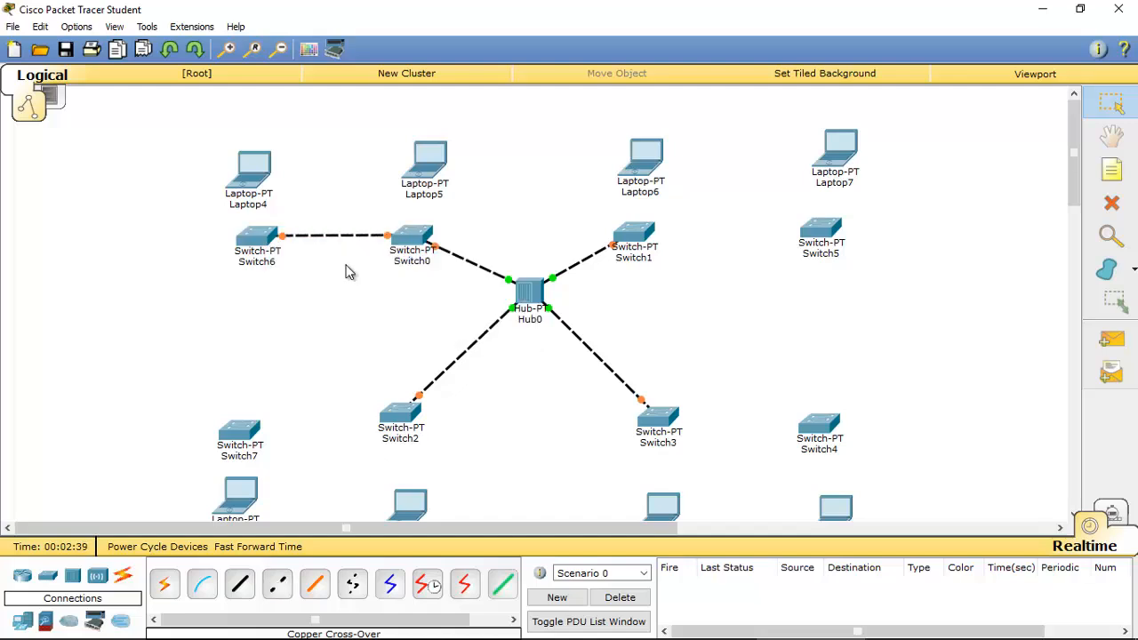
# Run a copper cross-over cable from FastEthernet1/1 on Switch2 to FastEthernet0/1 on Switch7
pyautogui.click(277, 584)
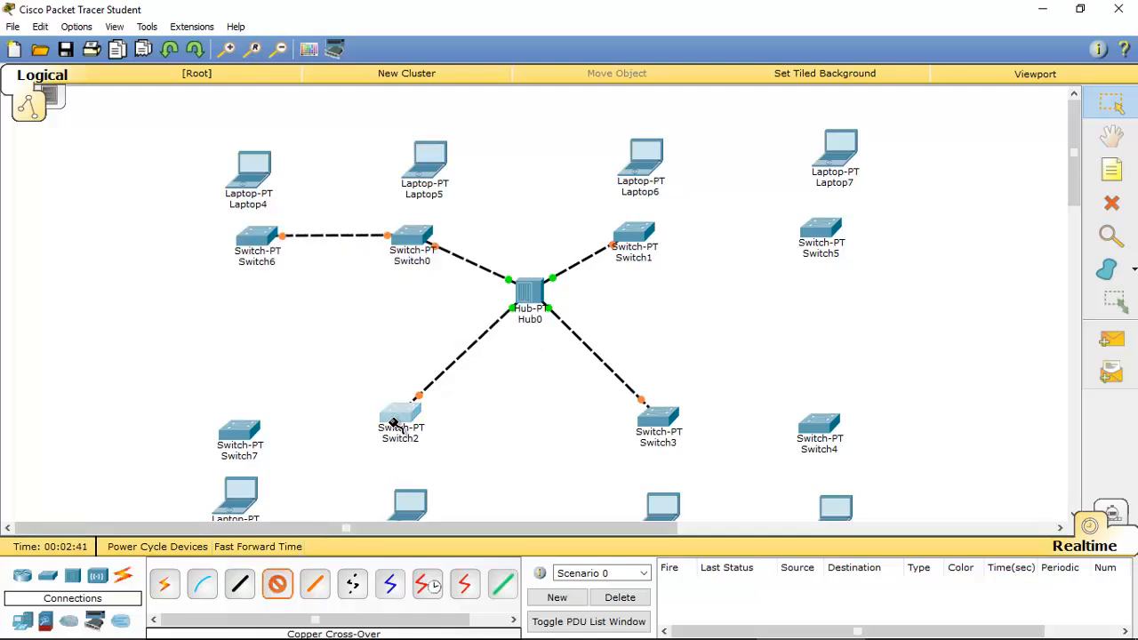
pyautogui.click(399, 414)
pyautogui.click(444, 446)
pyautogui.click(227, 428)
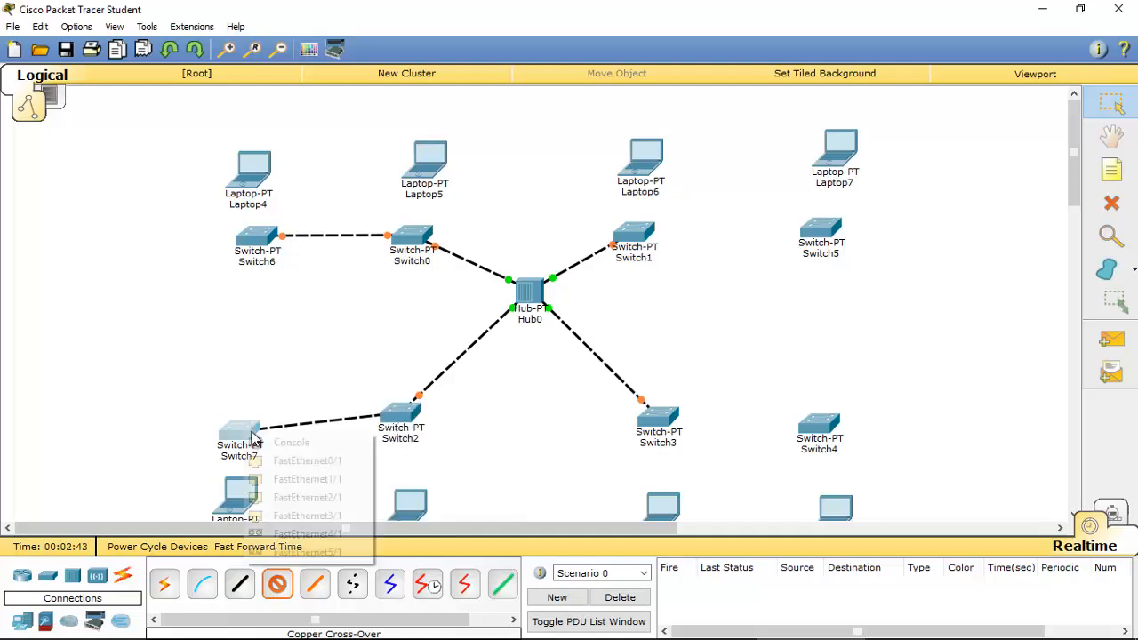
pyautogui.click(318, 454)
# Connect Switch3 to Switch4 with a copper cross-over cable between their FastEthernet ports
pyautogui.click(271, 587)
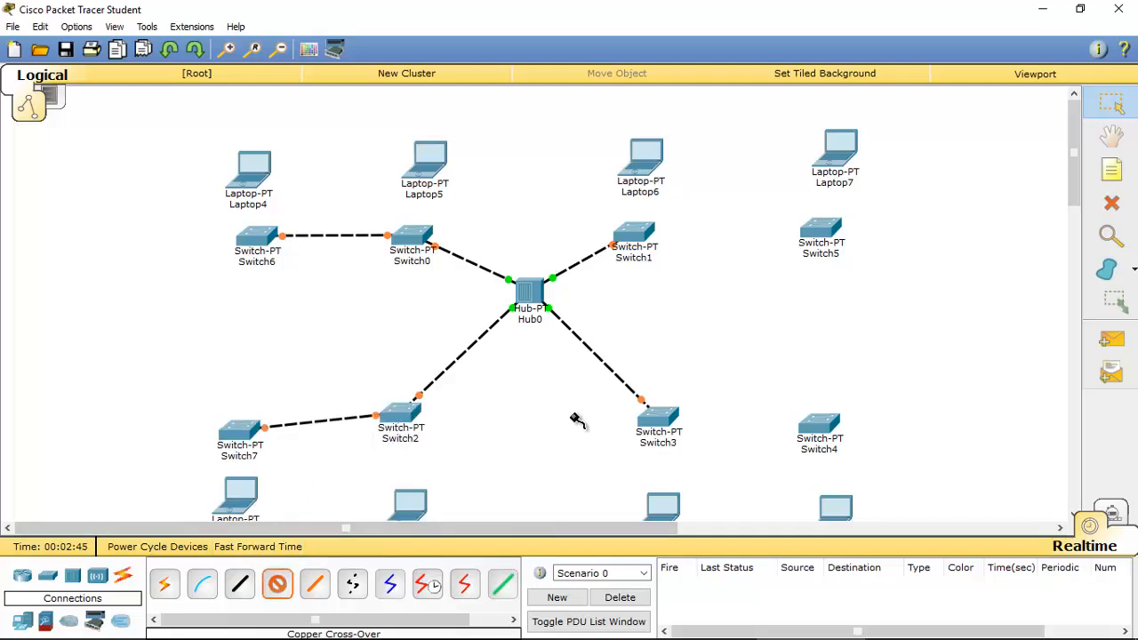
pyautogui.click(658, 417)
pyautogui.click(747, 467)
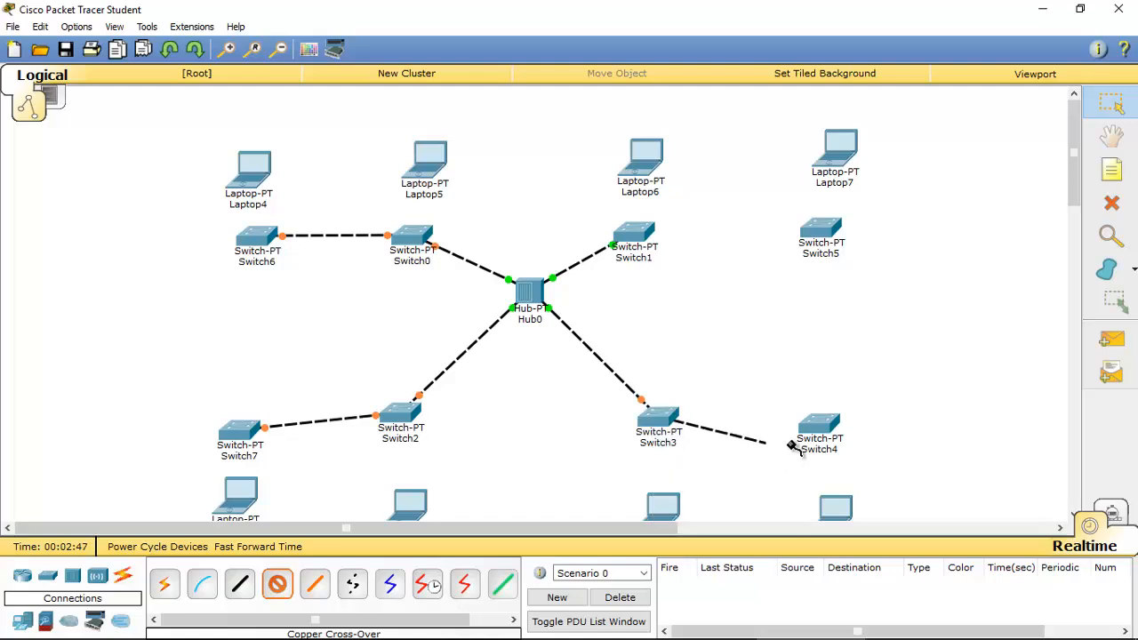
pyautogui.click(819, 425)
pyautogui.click(885, 448)
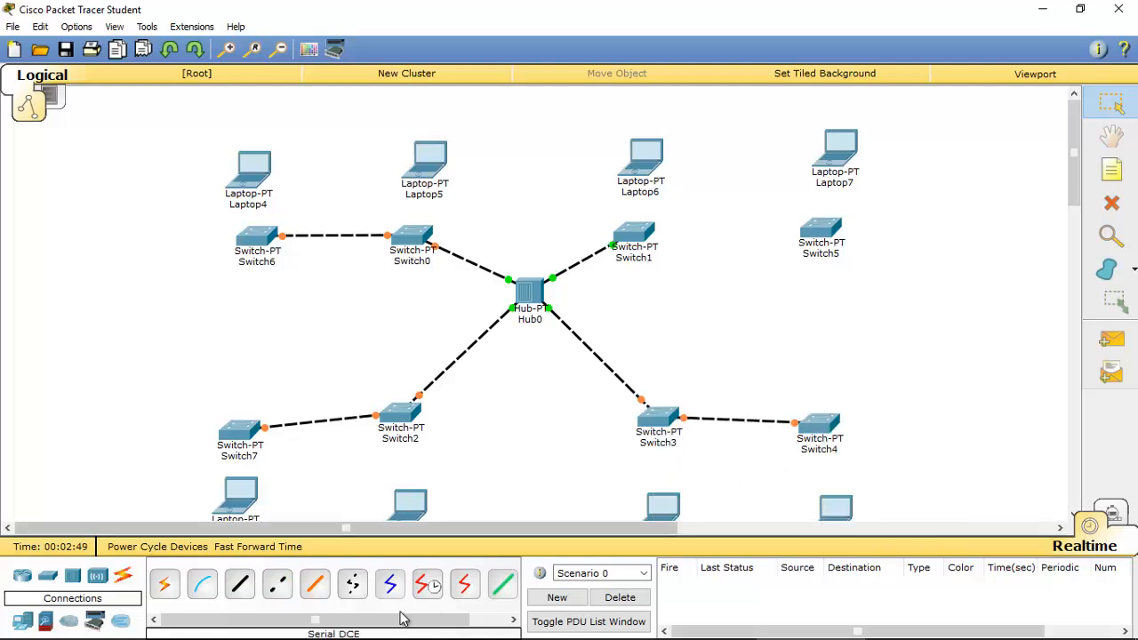
# Run a copper cross-over cable from FastEthernet1/1 on Switch1 to Switch5
pyautogui.click(276, 584)
pyautogui.click(648, 232)
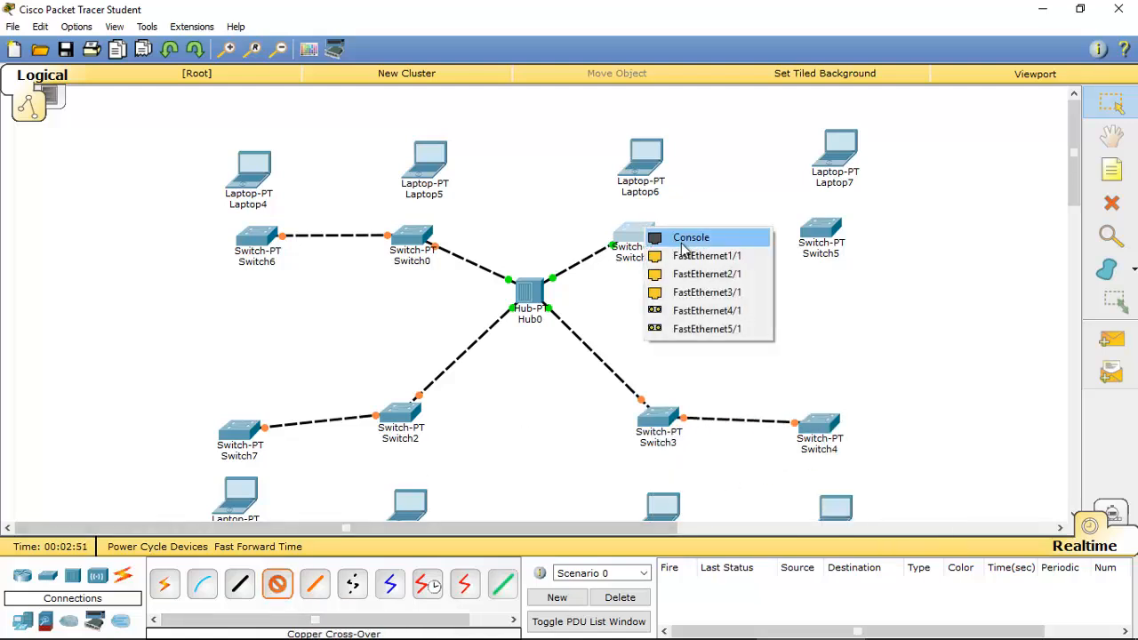
pyautogui.click(707, 256)
pyautogui.click(818, 232)
pyautogui.click(877, 256)
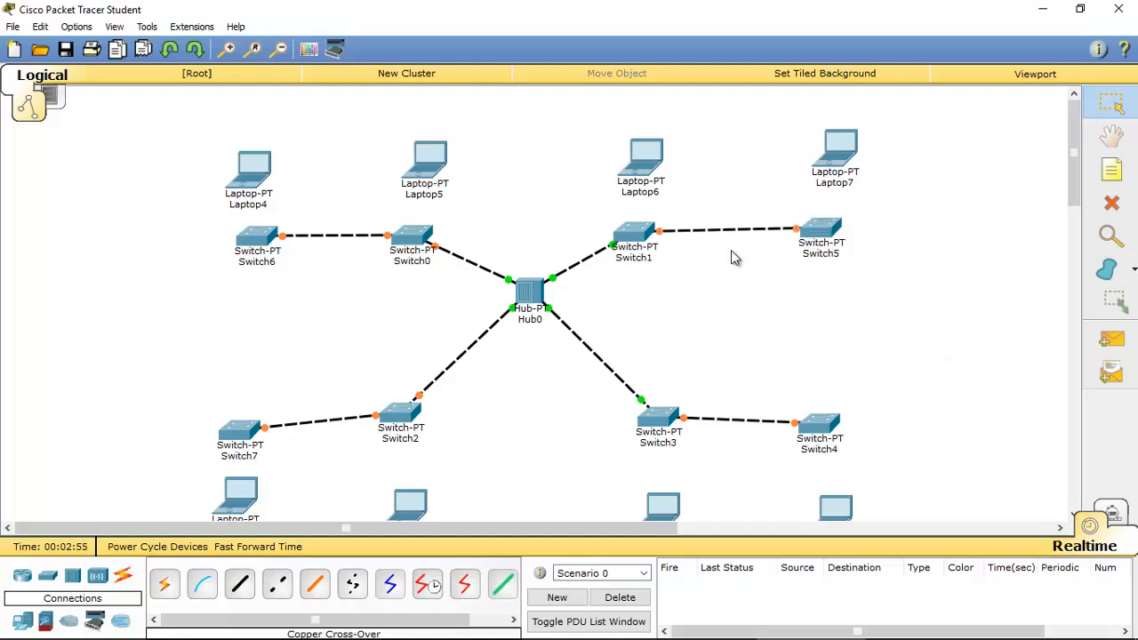
# Connect Laptop4 to Switch6 with a copper straight-through cable
pyautogui.click(240, 582)
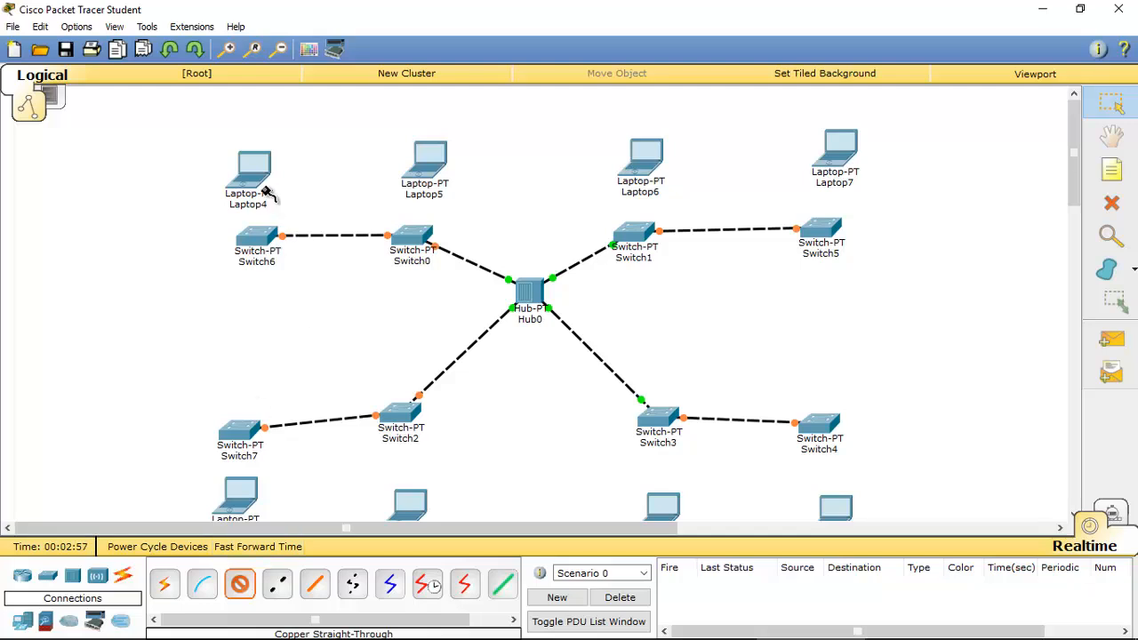
pyautogui.click(254, 168)
pyautogui.click(311, 189)
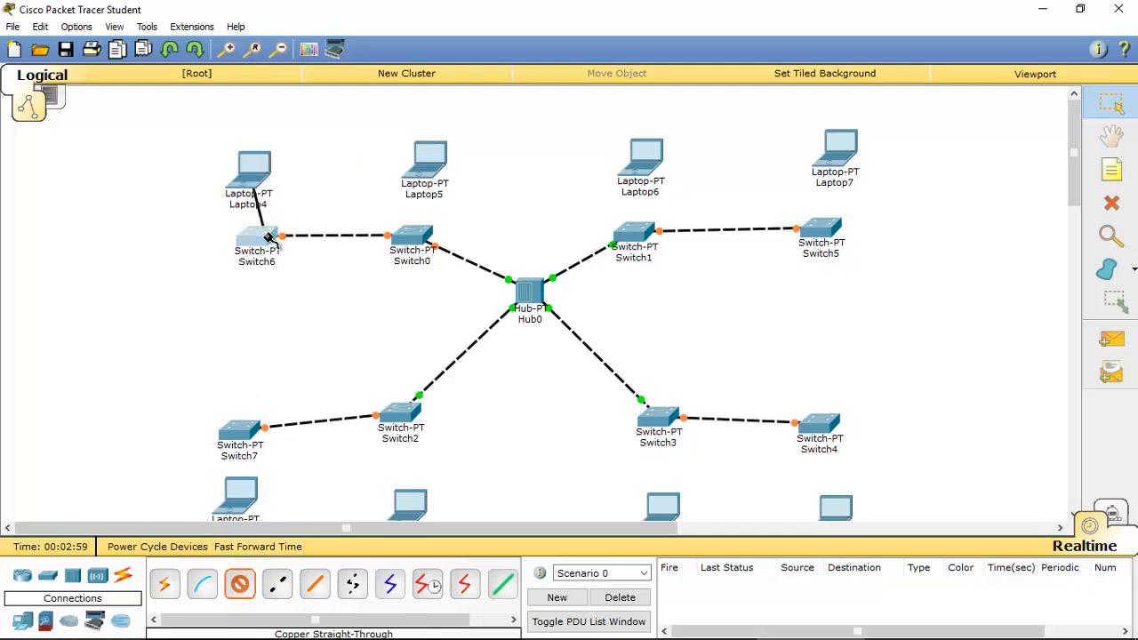
pyautogui.click(265, 236)
pyautogui.click(329, 264)
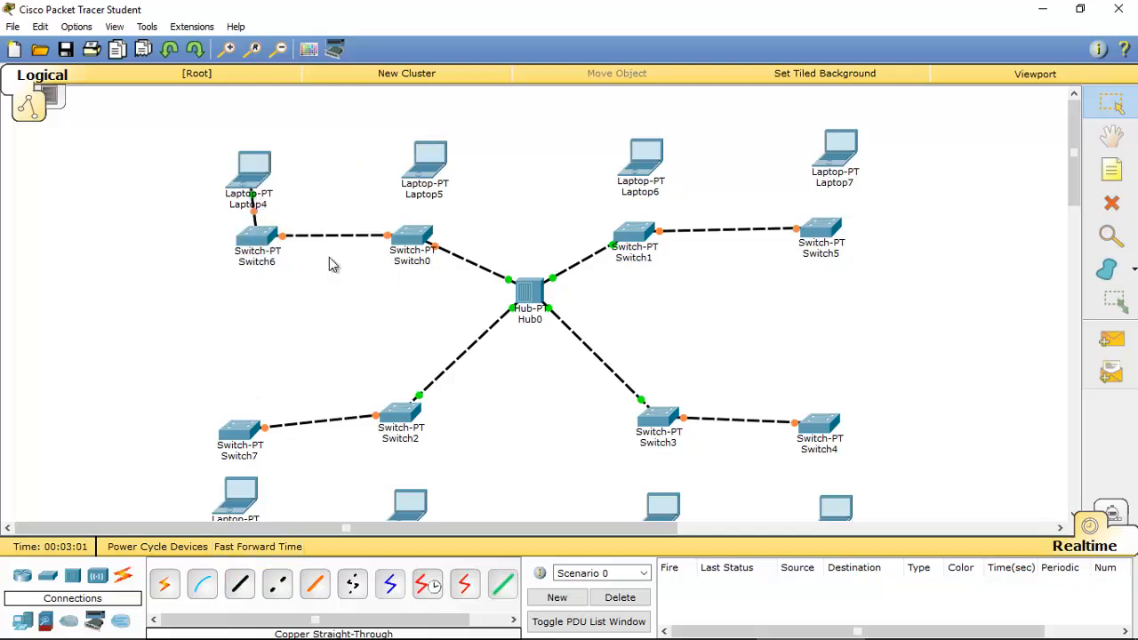
# Run a copper straight-through cable from Switch7 to FastEthernet0 on the laptop below it
pyautogui.click(240, 582)
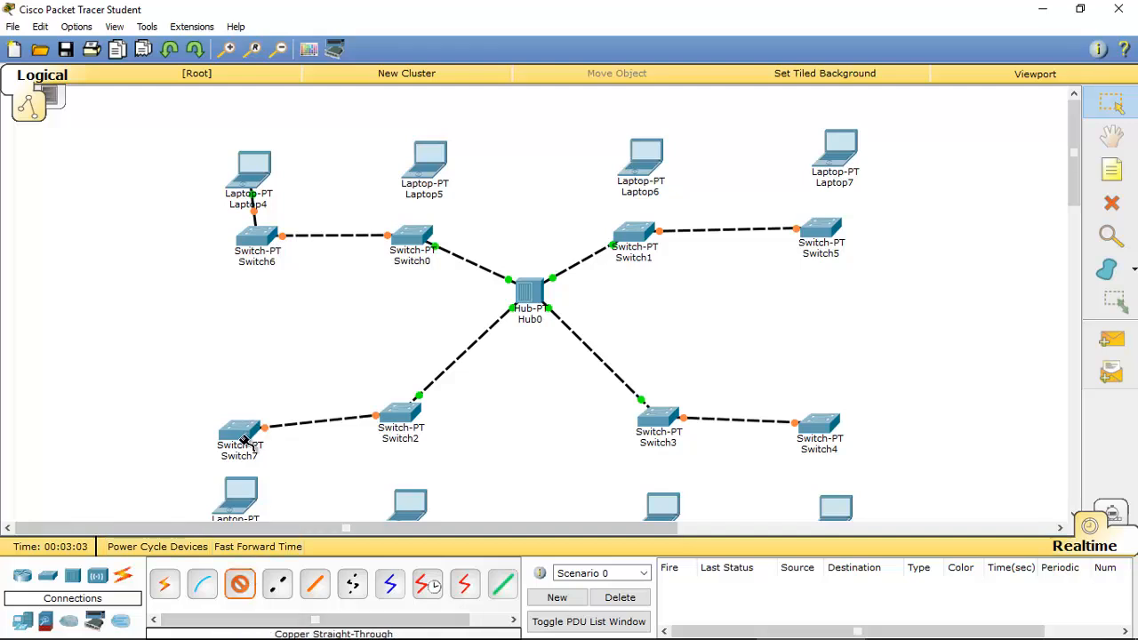
pyautogui.click(251, 434)
pyautogui.click(296, 467)
pyautogui.click(249, 497)
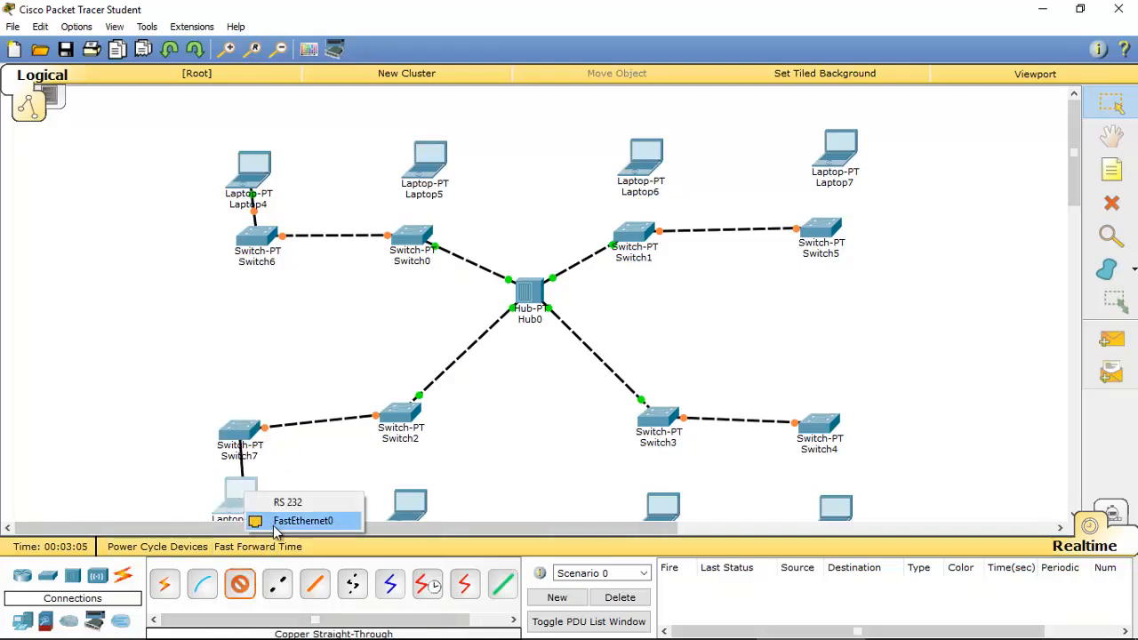
pyautogui.click(254, 521)
# Run a copper straight-through cable from FastEthernet2/1 on Switch2 to FastEthernet0 on the laptop below it
pyautogui.click(240, 582)
pyautogui.click(409, 423)
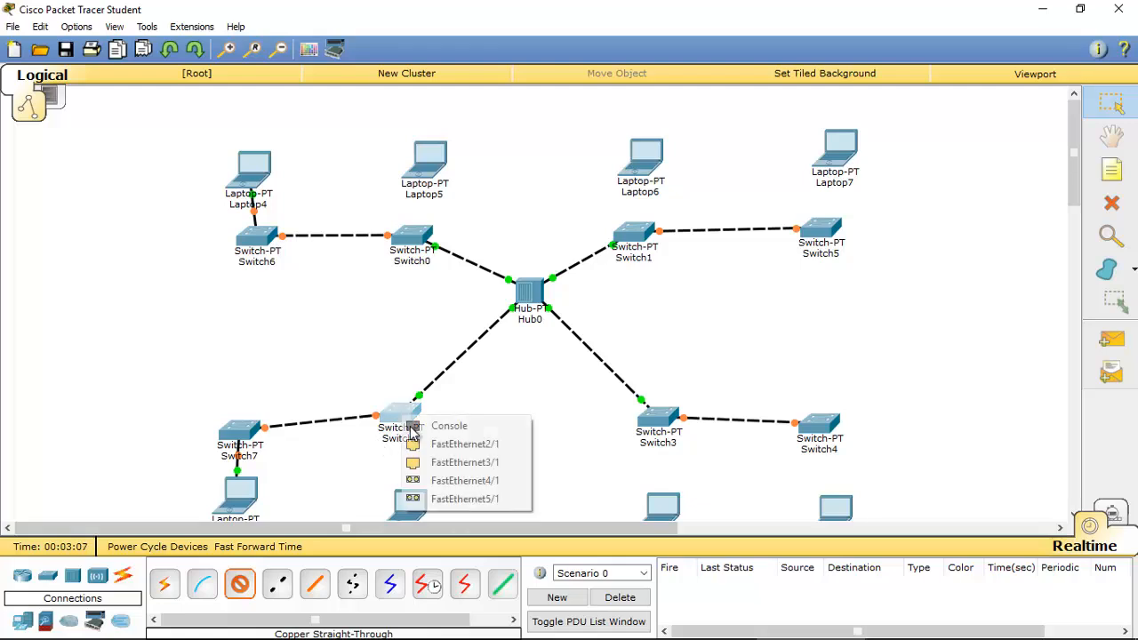
pyautogui.click(432, 442)
pyautogui.click(418, 518)
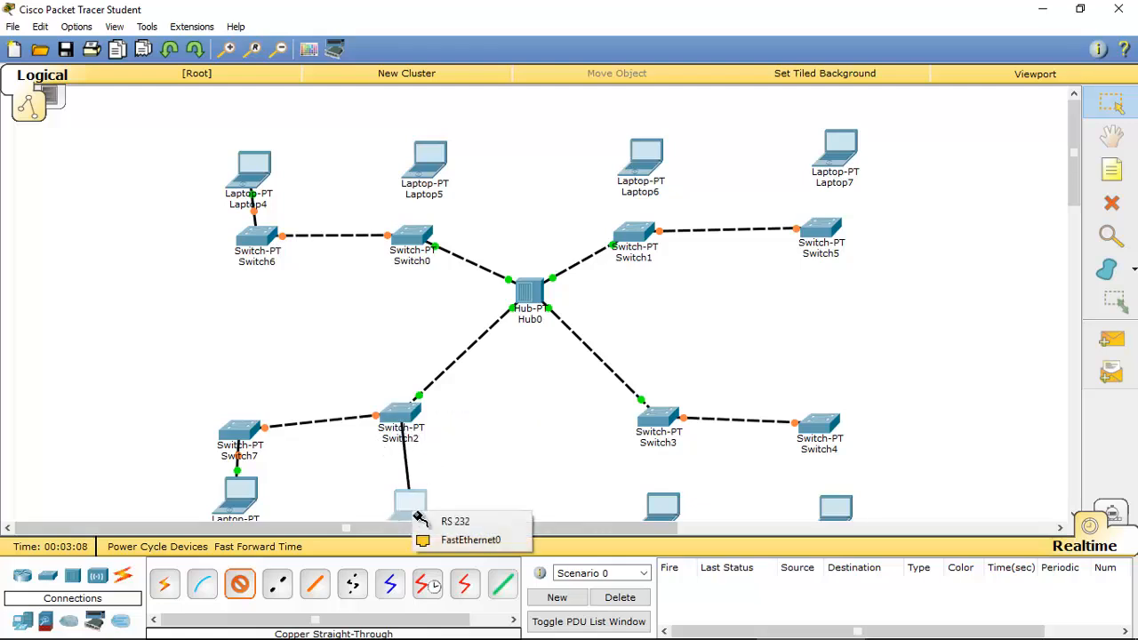
pyautogui.click(456, 540)
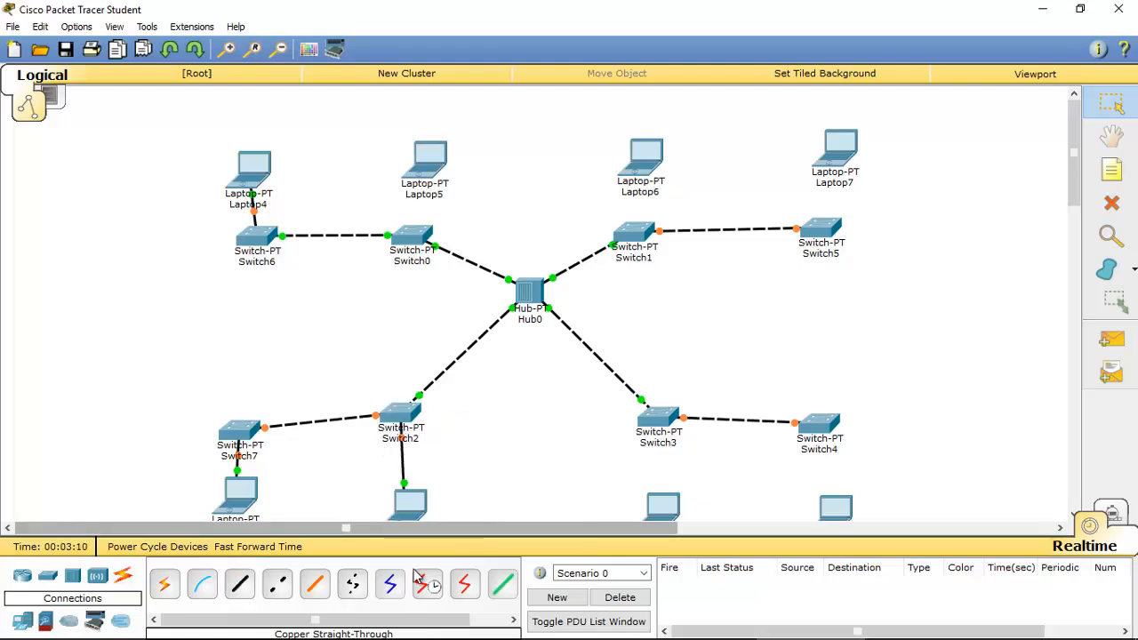
# Run a copper straight-through cable from FastEthernet0 on the laptop below Switch3 to Switch3
pyautogui.click(240, 587)
pyautogui.click(662, 507)
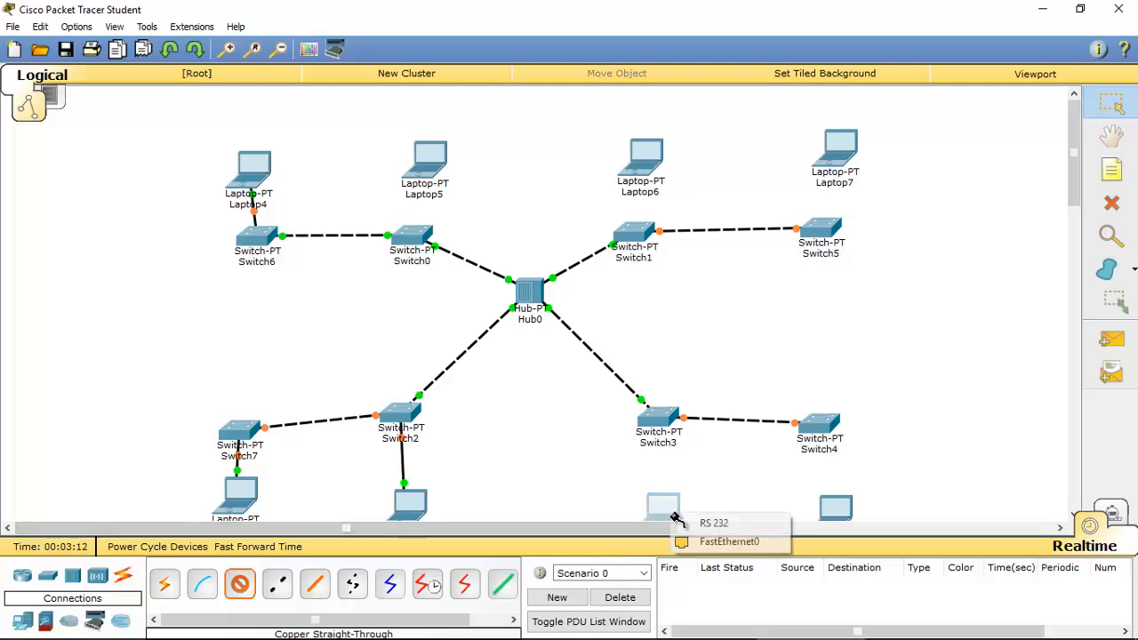
pyautogui.click(731, 542)
pyautogui.click(662, 416)
pyautogui.click(698, 457)
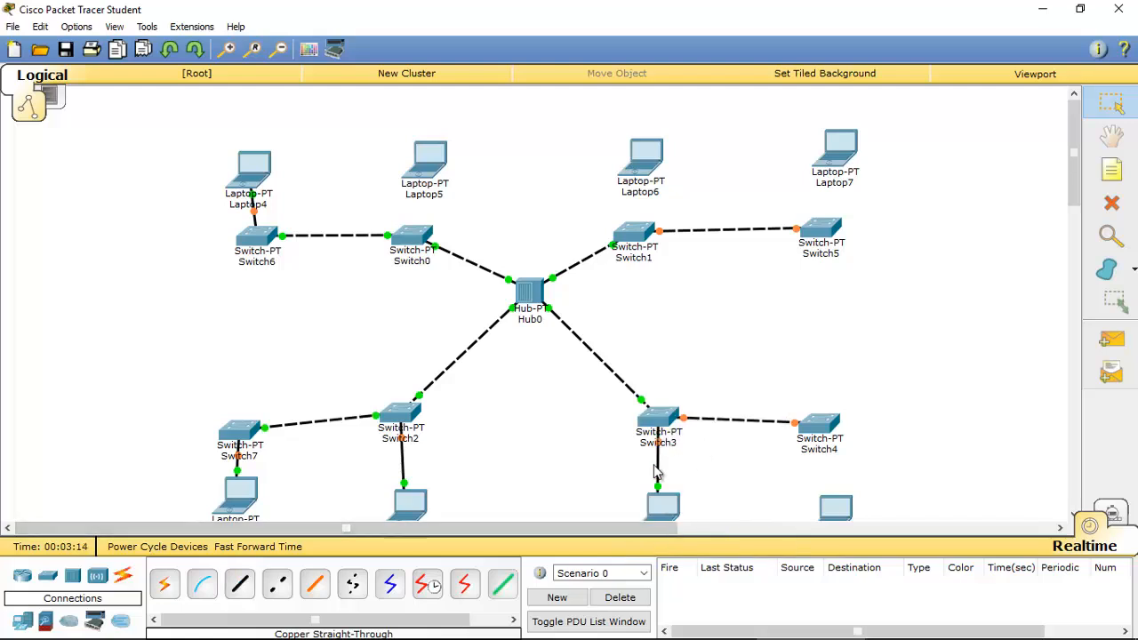
# Run a copper straight-through cable from Switch4 to FastEthernet0 on the laptop below it
pyautogui.click(240, 584)
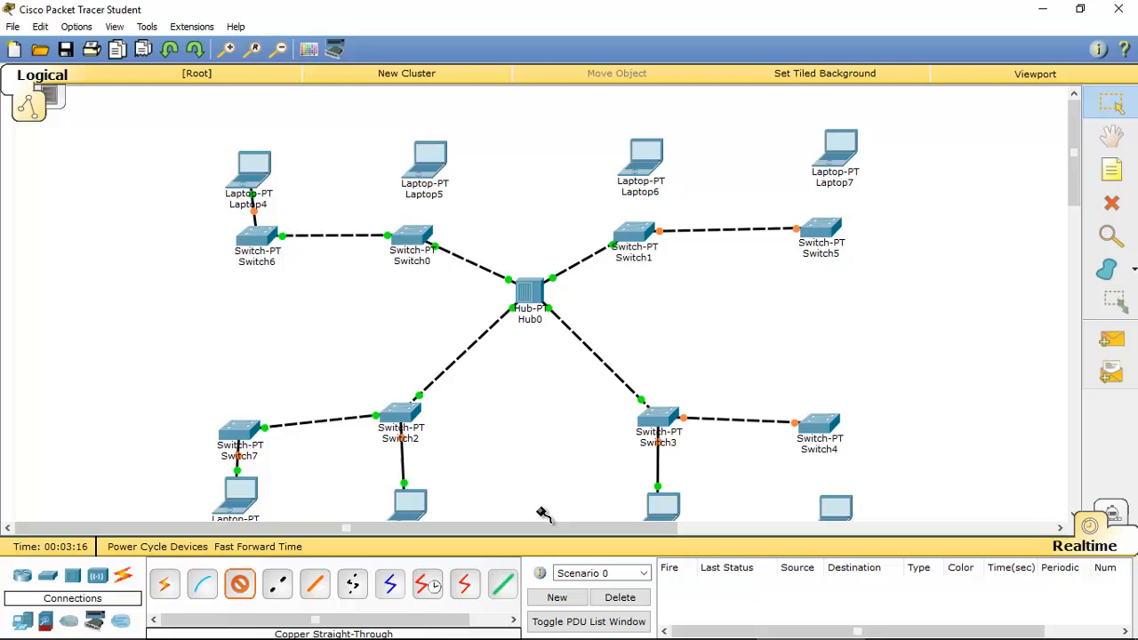
pyautogui.click(825, 432)
pyautogui.click(876, 457)
pyautogui.click(836, 507)
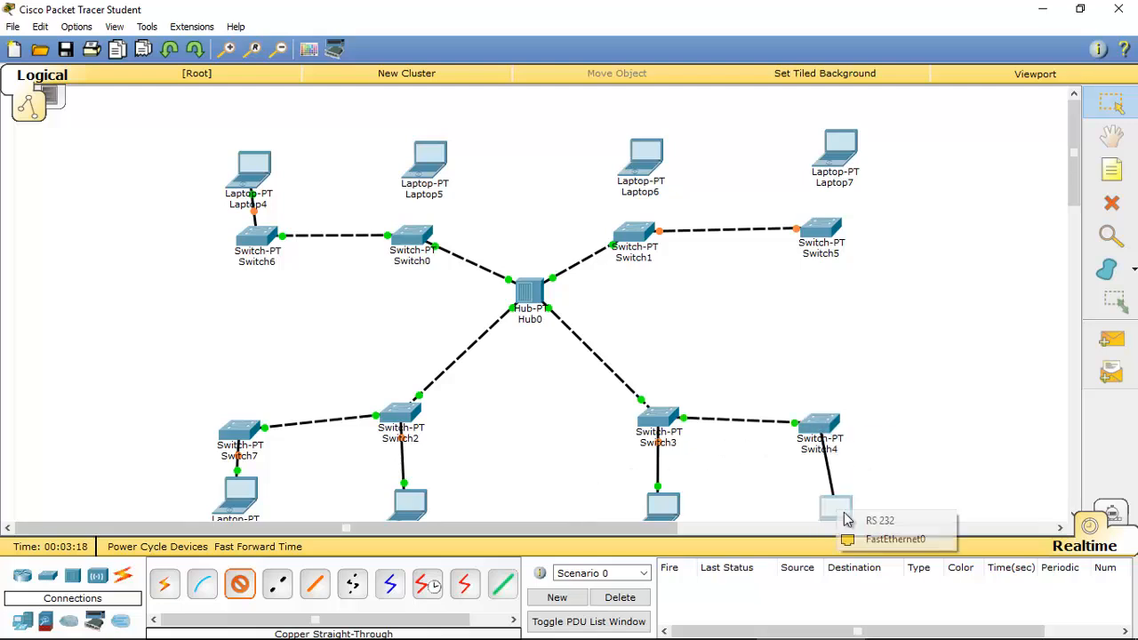
pyautogui.click(929, 537)
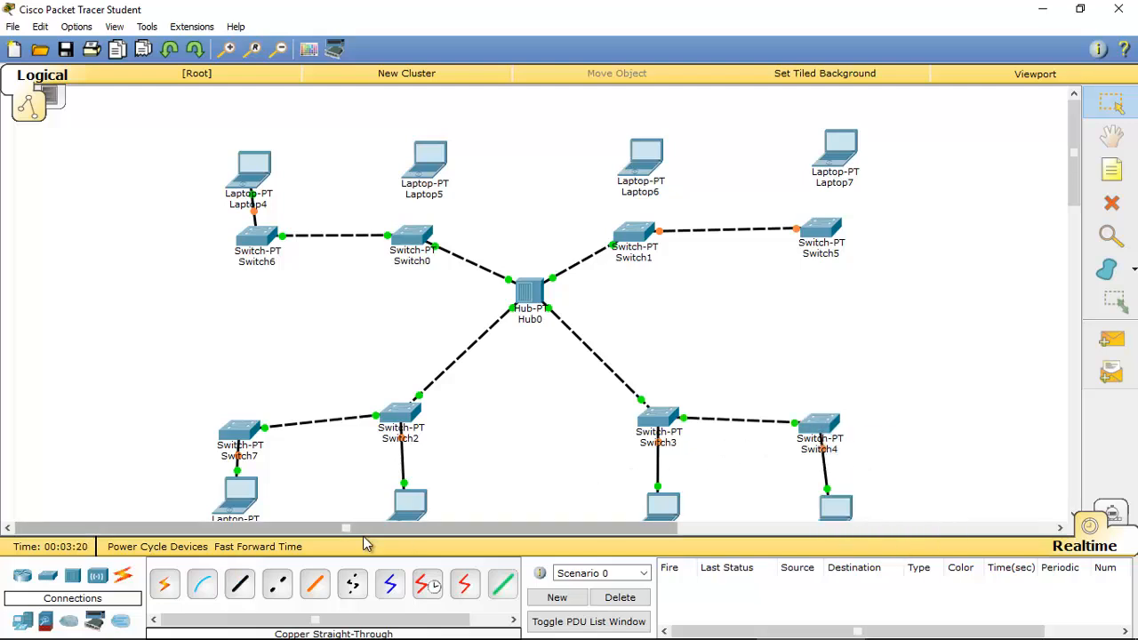
# Run a copper straight-through cable from Laptop6 to FastEthernet2/1 on Switch1
pyautogui.click(240, 584)
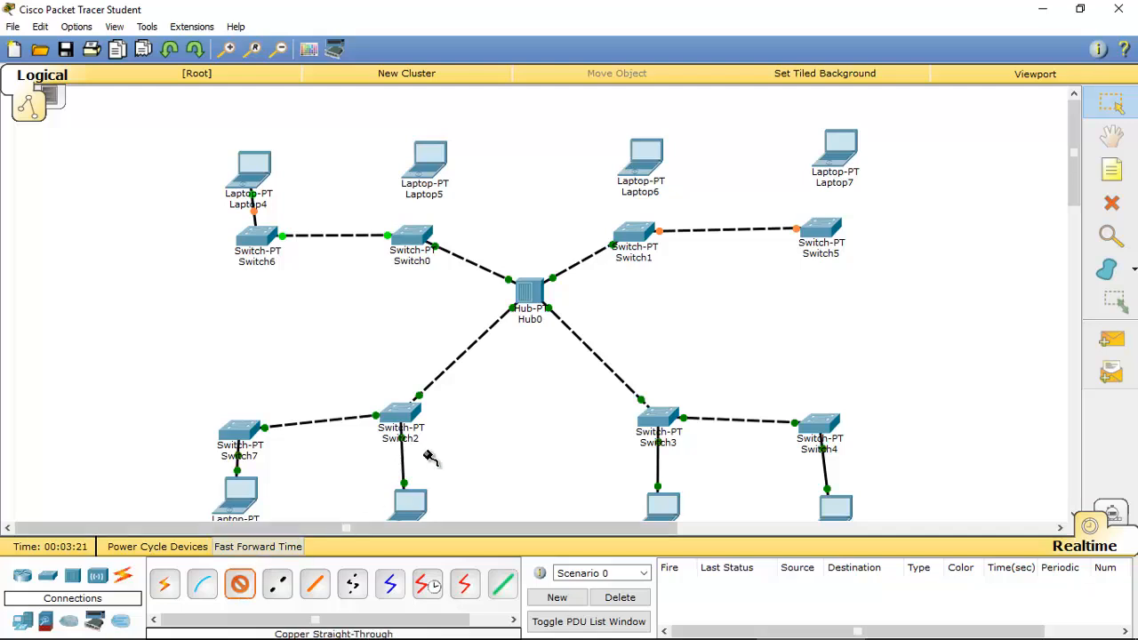
pyautogui.click(644, 175)
pyautogui.click(650, 201)
pyautogui.click(634, 234)
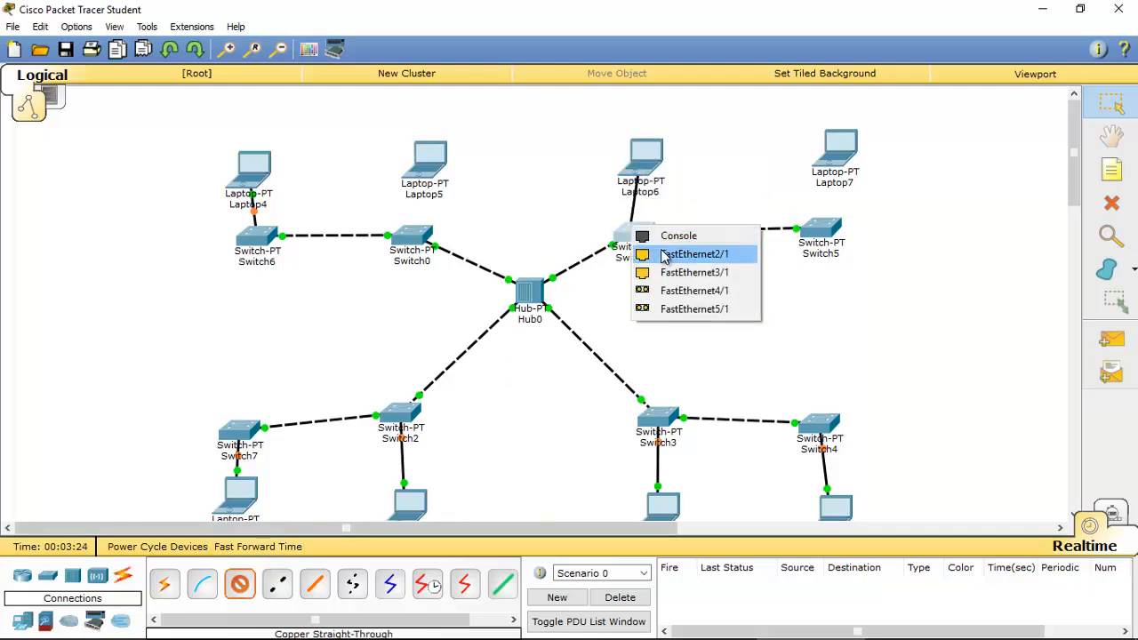
pyautogui.click(668, 255)
# Run a copper straight-through cable from FastEthernet0 on Laptop5 to Switch0
pyautogui.click(240, 584)
pyautogui.click(431, 183)
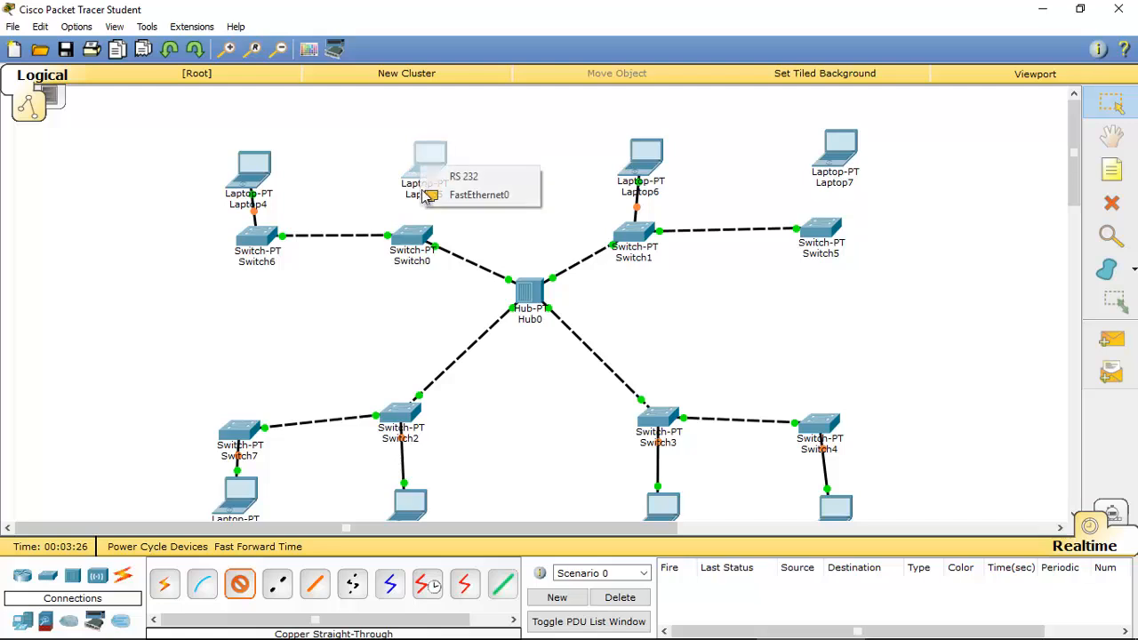
pyautogui.click(434, 195)
pyautogui.click(411, 237)
pyautogui.click(449, 258)
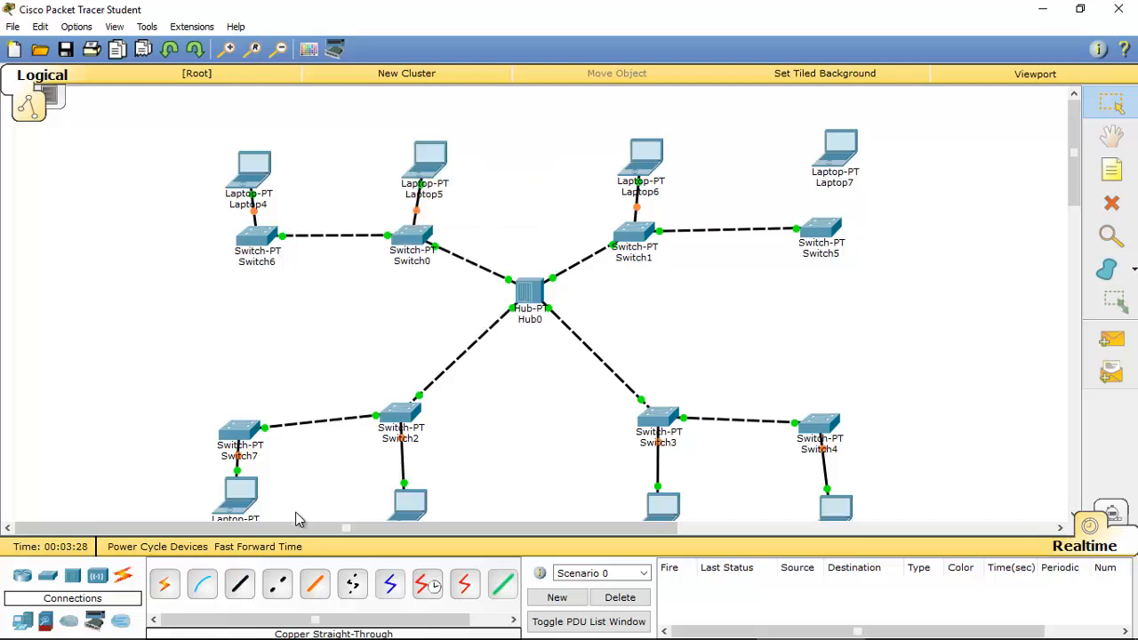
# Connect Laptop7 to Switch5 with a copper straight-through cable
pyautogui.click(240, 584)
pyautogui.click(839, 149)
pyautogui.click(881, 185)
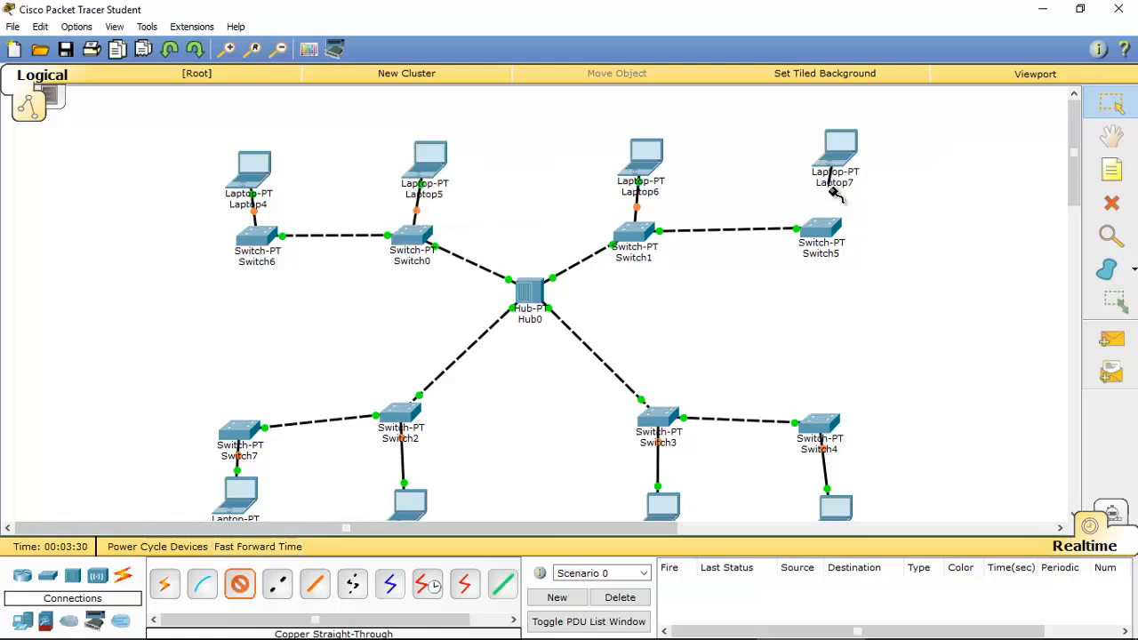
pyautogui.click(830, 230)
pyautogui.click(849, 256)
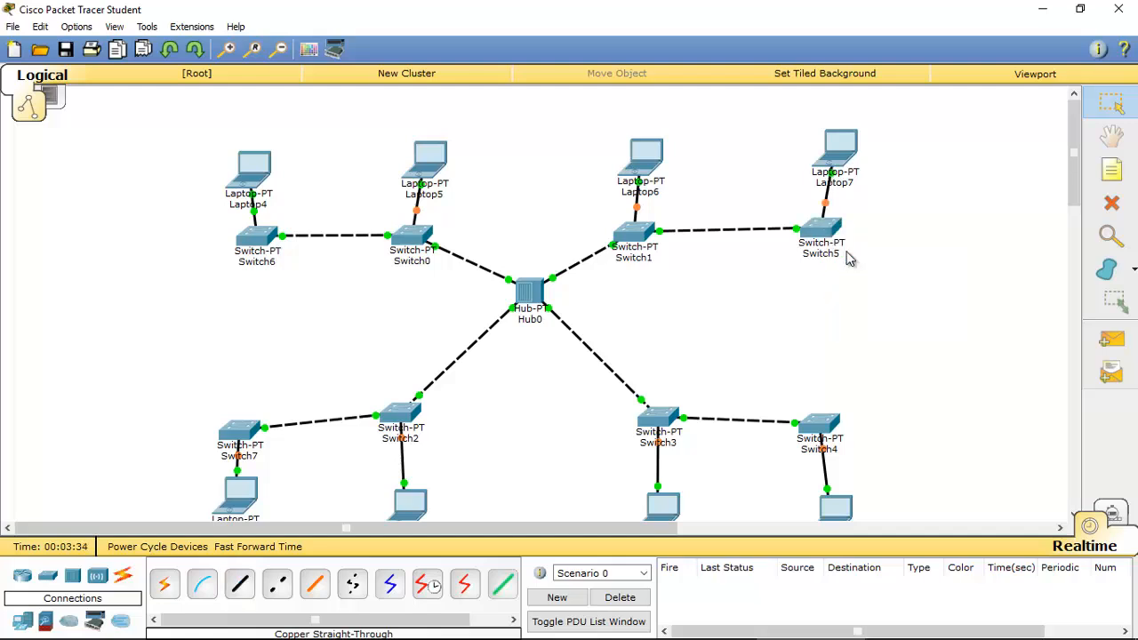
# Set Laptop0's static IP address to 106.128.3.1 with the default subnet mask 255.0.0.0
pyautogui.click(242, 489)
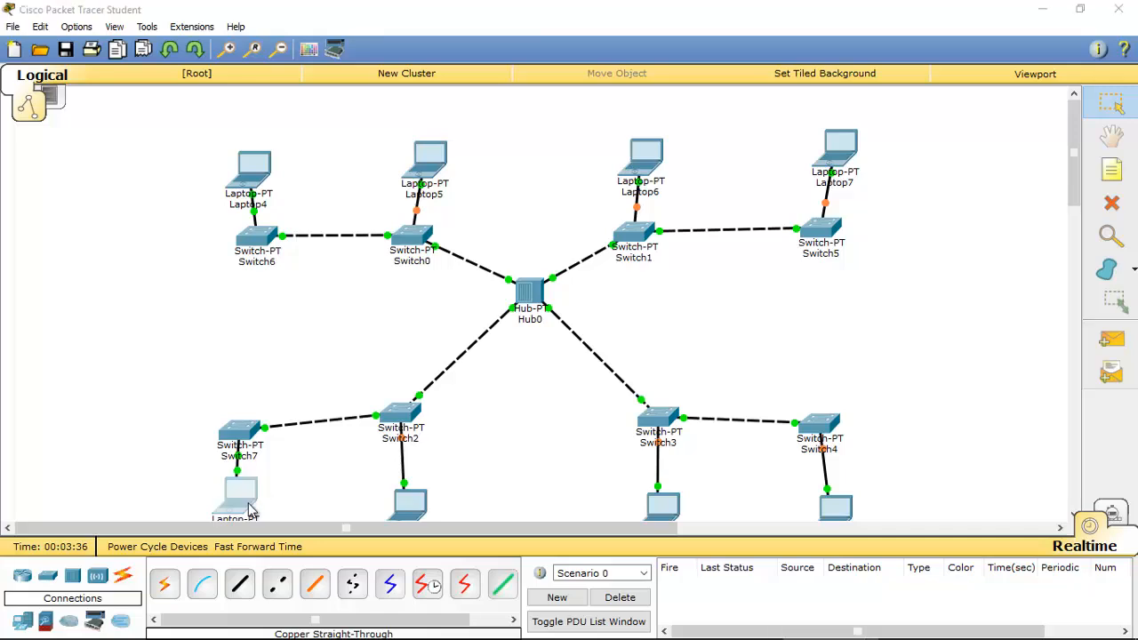
pyautogui.click(466, 136)
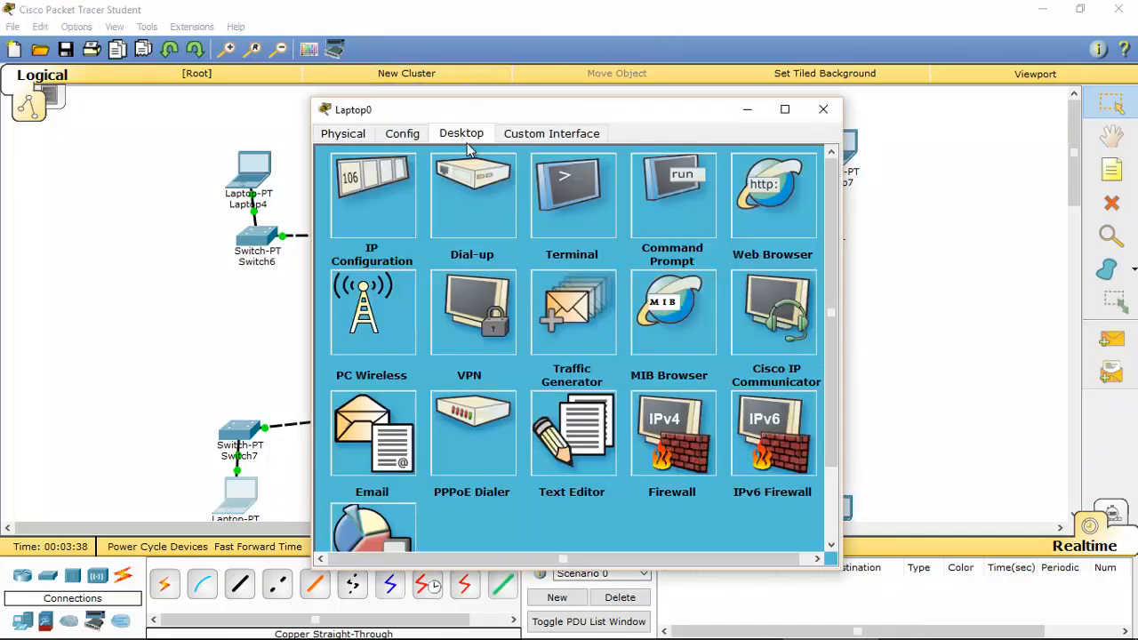
pyautogui.click(409, 196)
pyautogui.click(544, 226)
pyautogui.write('106.128.3.1')
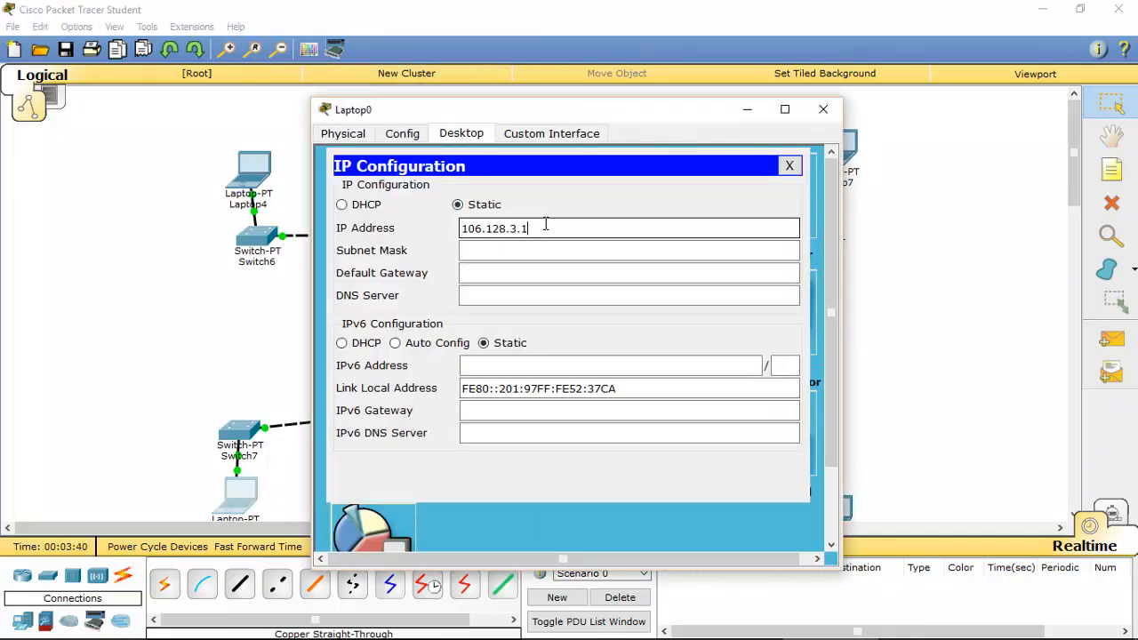
pyautogui.press('Tab')
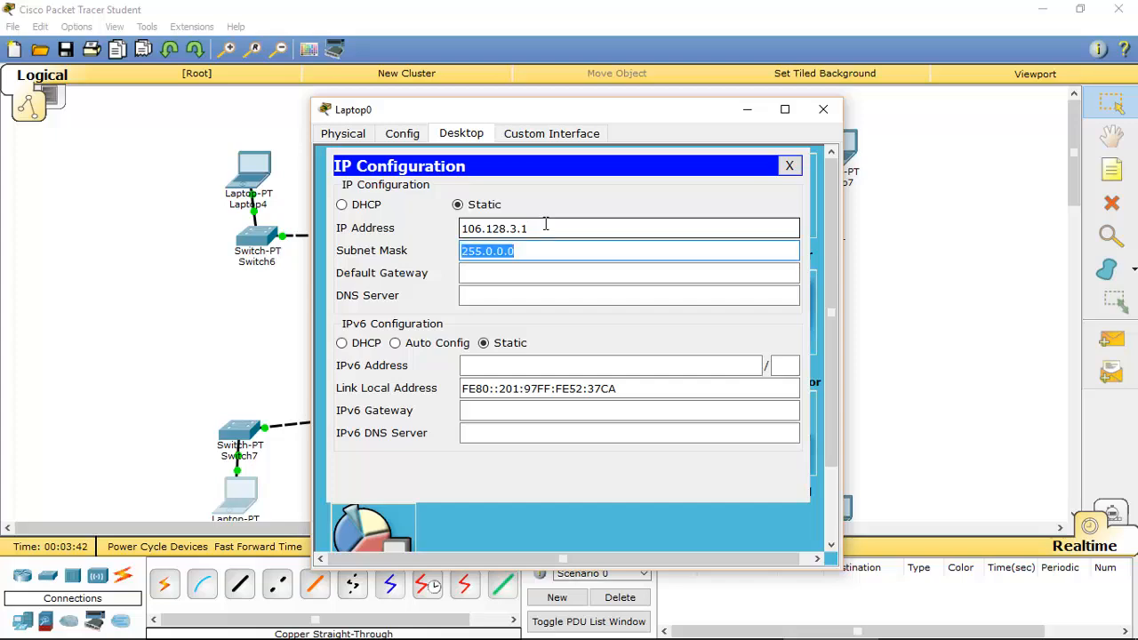
# Set Laptop1's static IP address to 106.128.3.2 with the default subnet mask
pyautogui.click(824, 109)
pyautogui.click(402, 505)
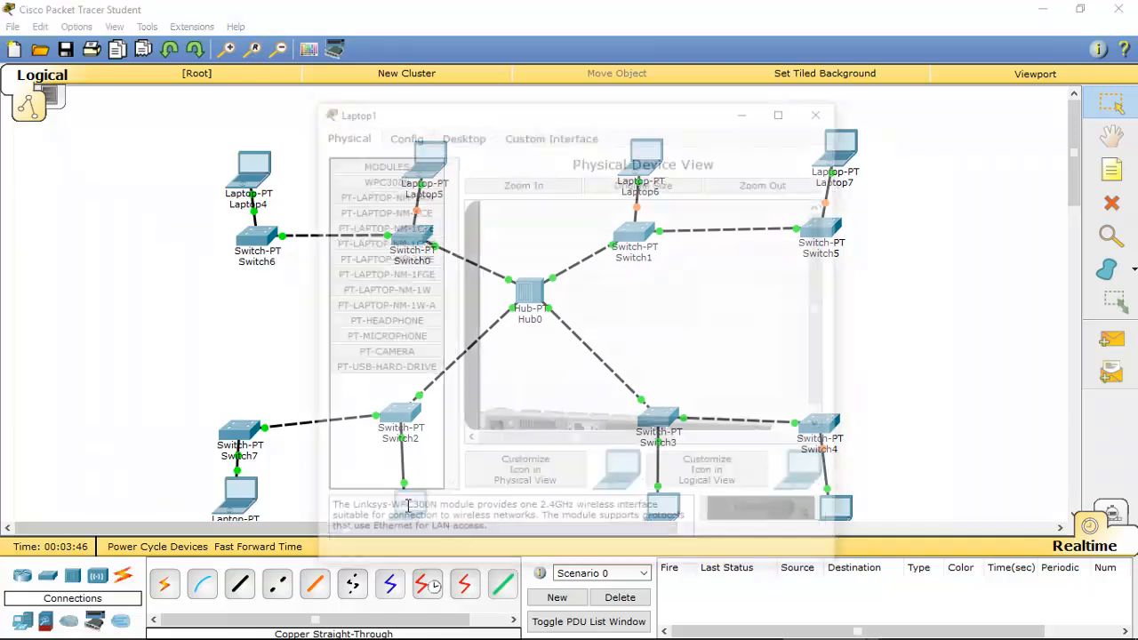
pyautogui.click(462, 133)
pyautogui.click(384, 213)
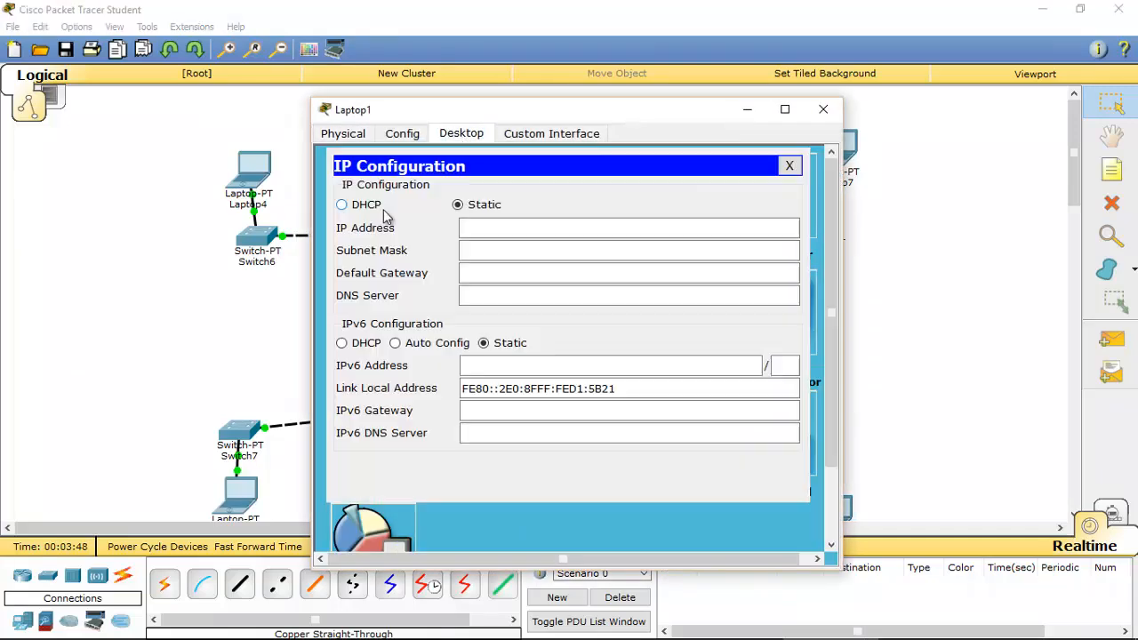
pyautogui.click(492, 222)
pyautogui.write('106.128.3.1')
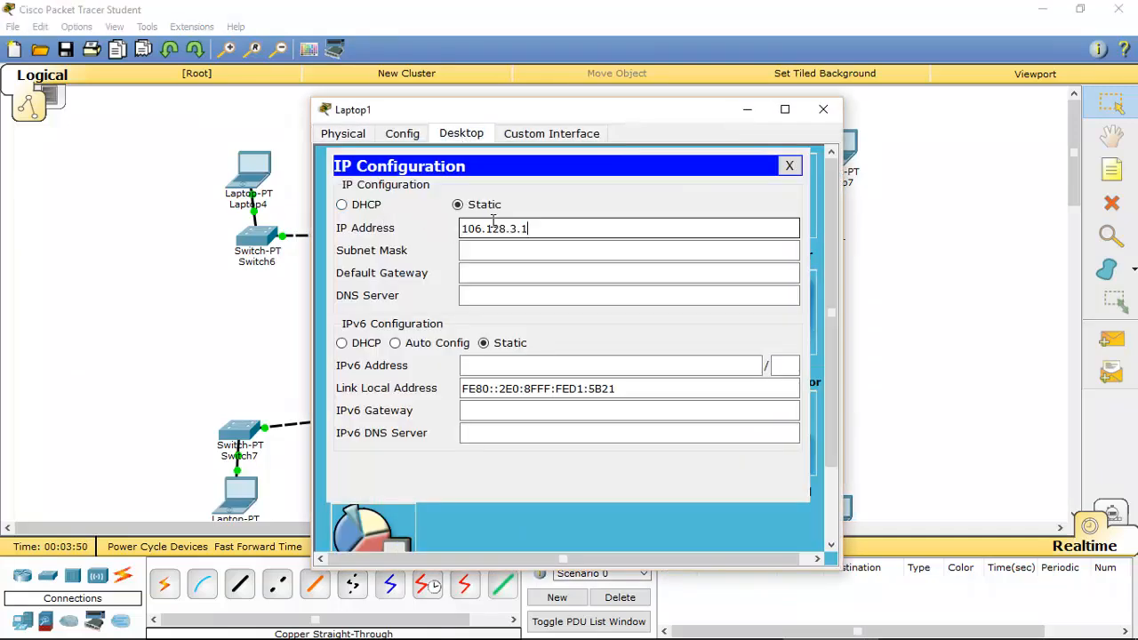
pyautogui.write('2')
pyautogui.press('Tab')
pyautogui.click(823, 109)
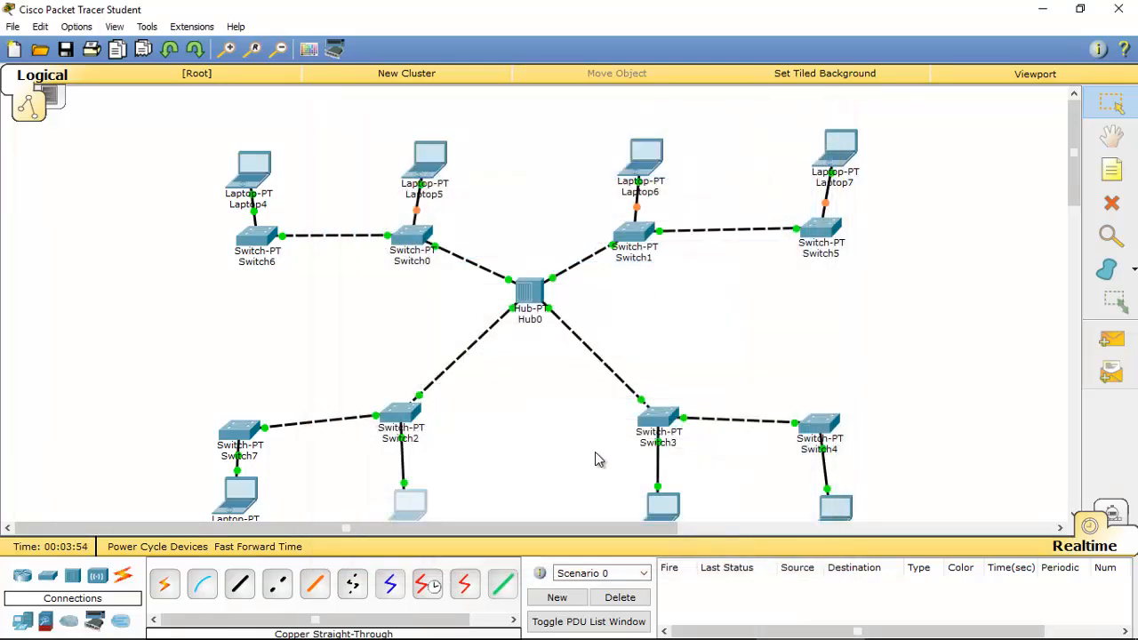
# Assign Laptop2 the static IP address 106.128.3.3 with the default subnet mask 255.0.0.0
pyautogui.click(410, 503)
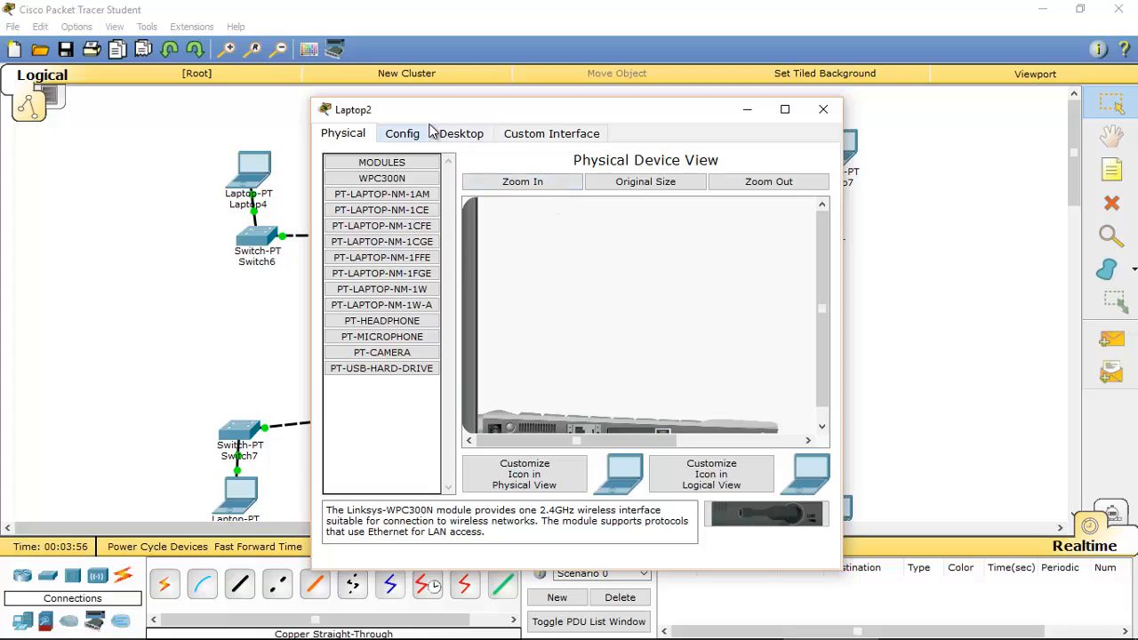
pyautogui.click(455, 134)
pyautogui.click(400, 218)
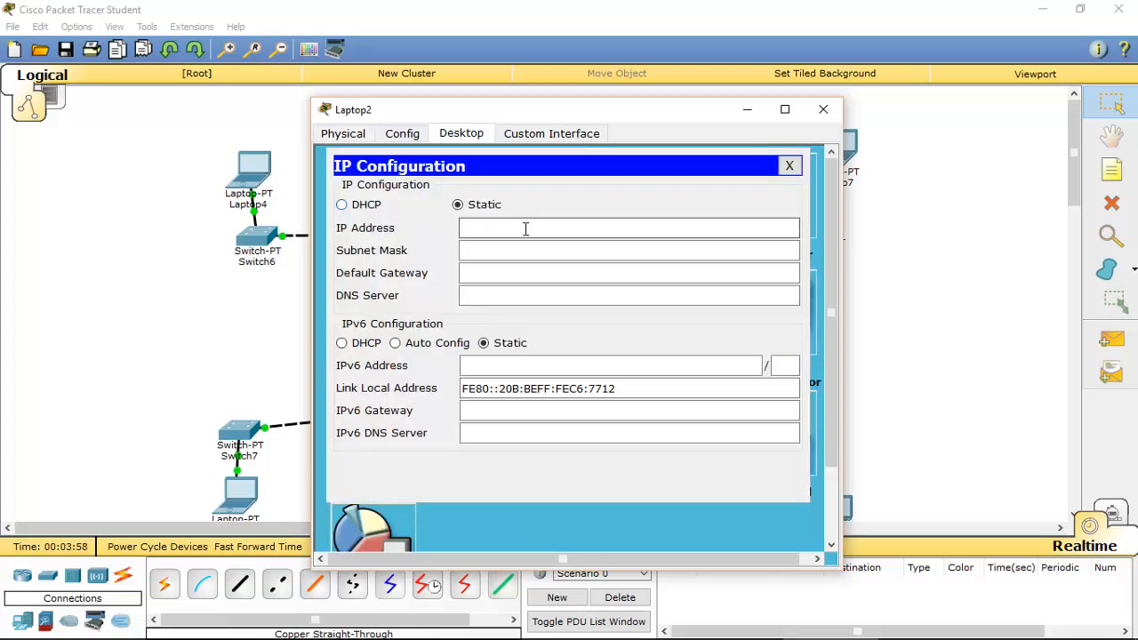
pyautogui.click(529, 230)
pyautogui.write('106.128.3.1')
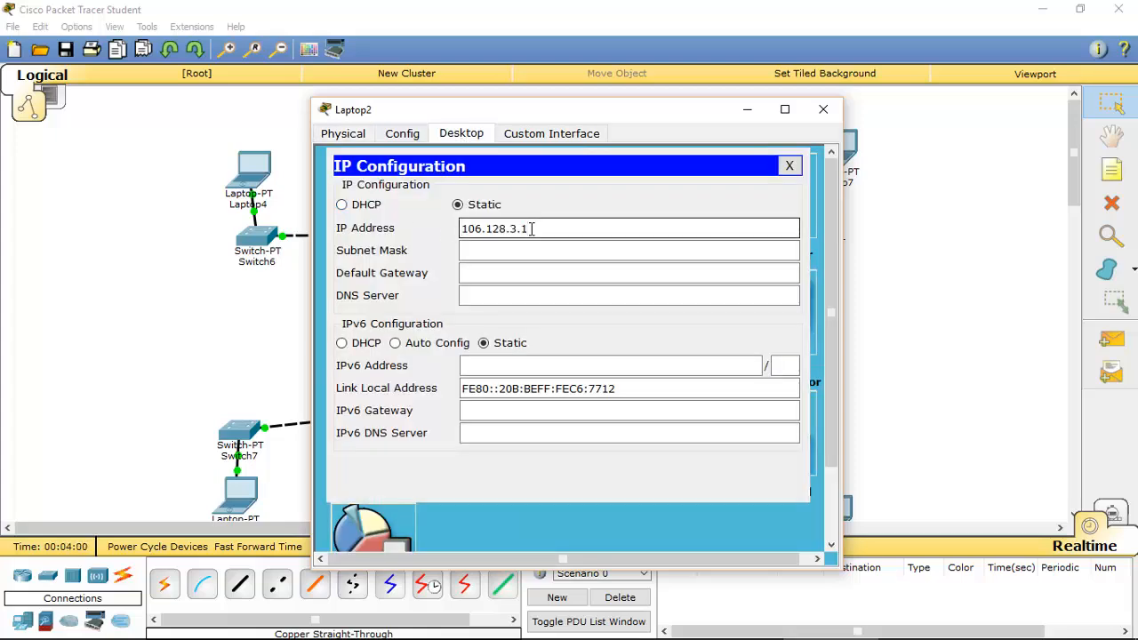
pyautogui.press('BackSpace')
pyautogui.press('Tab')
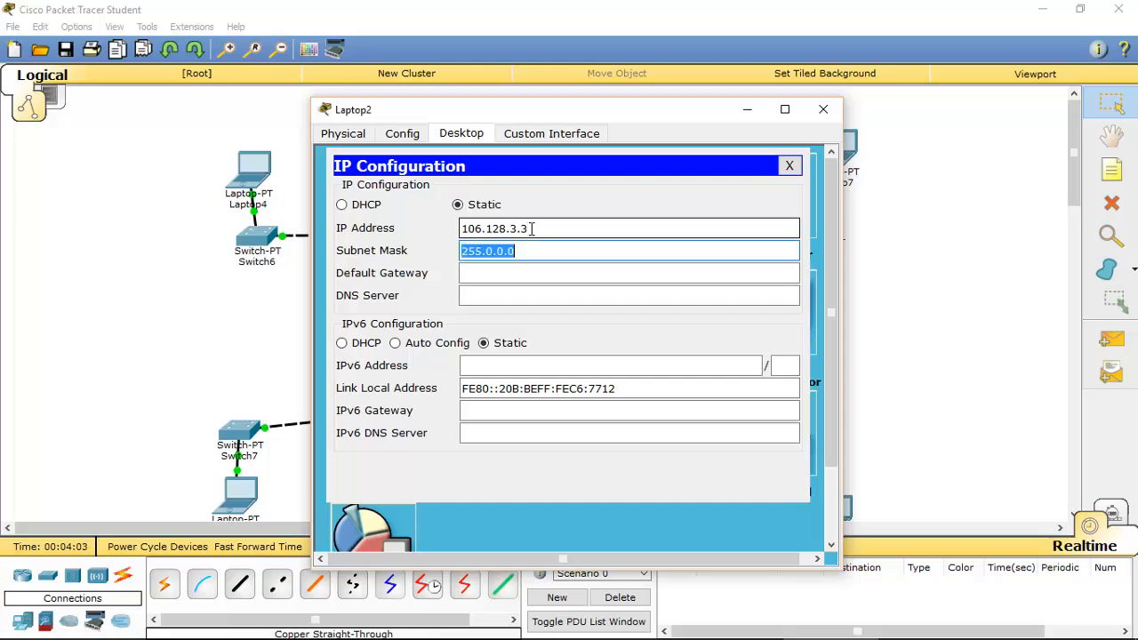
pyautogui.click(822, 109)
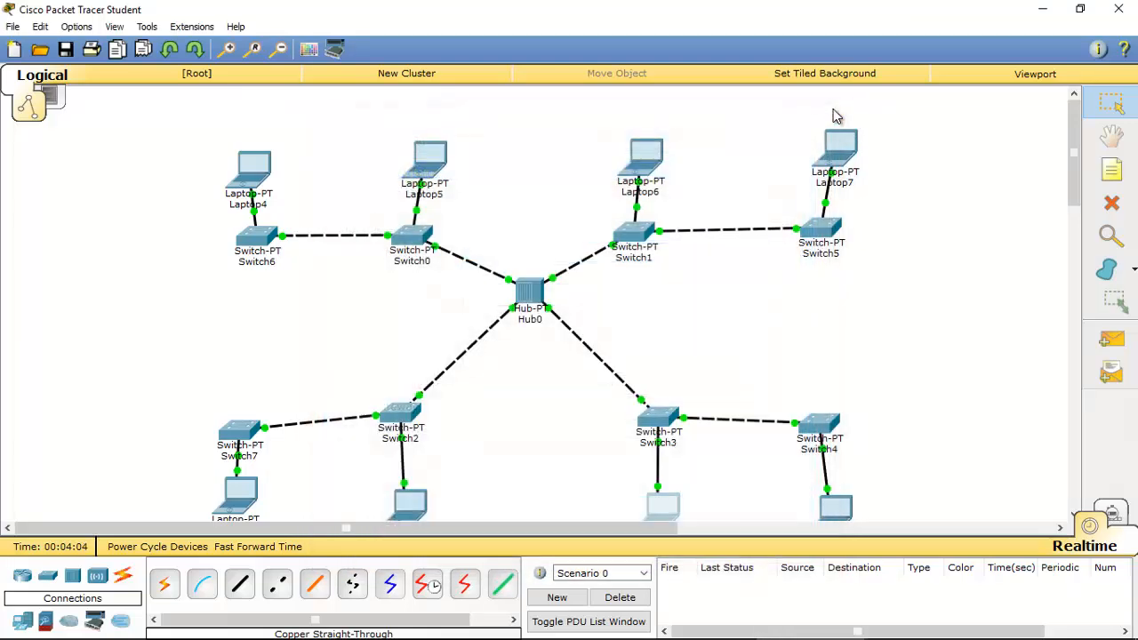
# Configure Laptop3 with the static IP address 106.128.3.4 and the default subnet mask 255.0.0.0
pyautogui.click(836, 507)
pyautogui.click(462, 133)
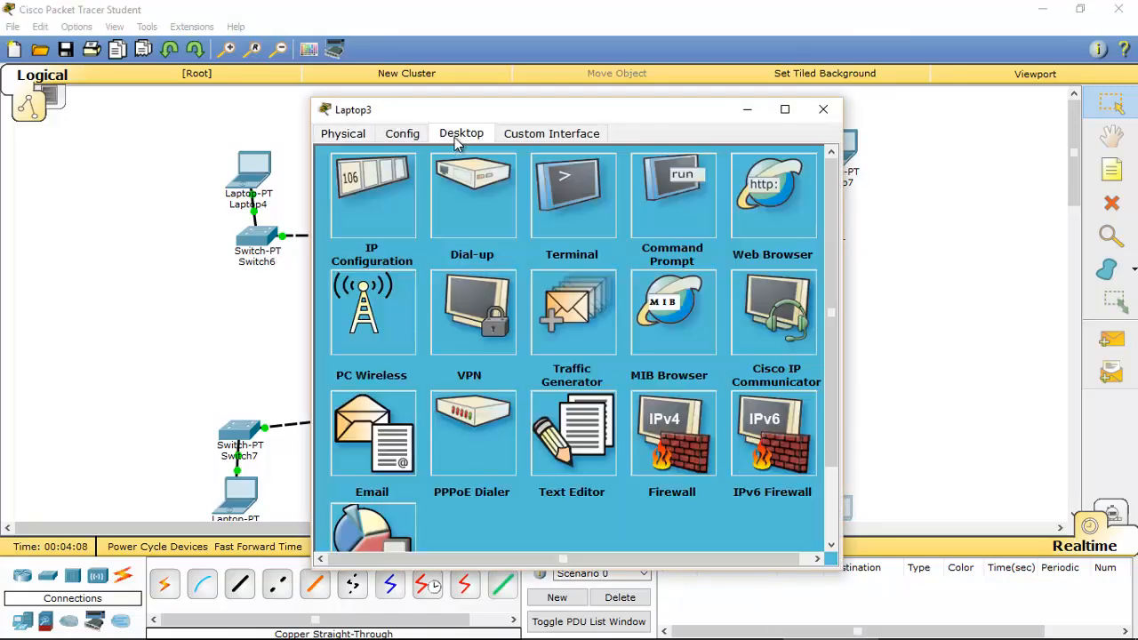
pyautogui.click(394, 195)
pyautogui.click(511, 224)
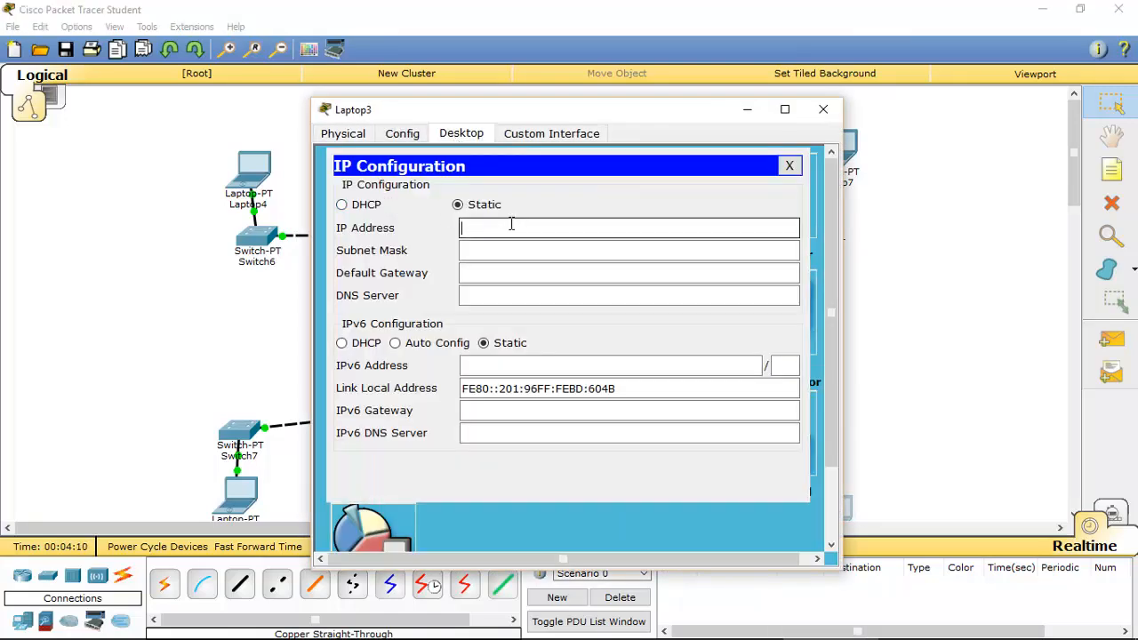
pyautogui.write('106.128.3.1')
pyautogui.press('BackSpace')
pyautogui.write('4')
pyautogui.press('Tab')
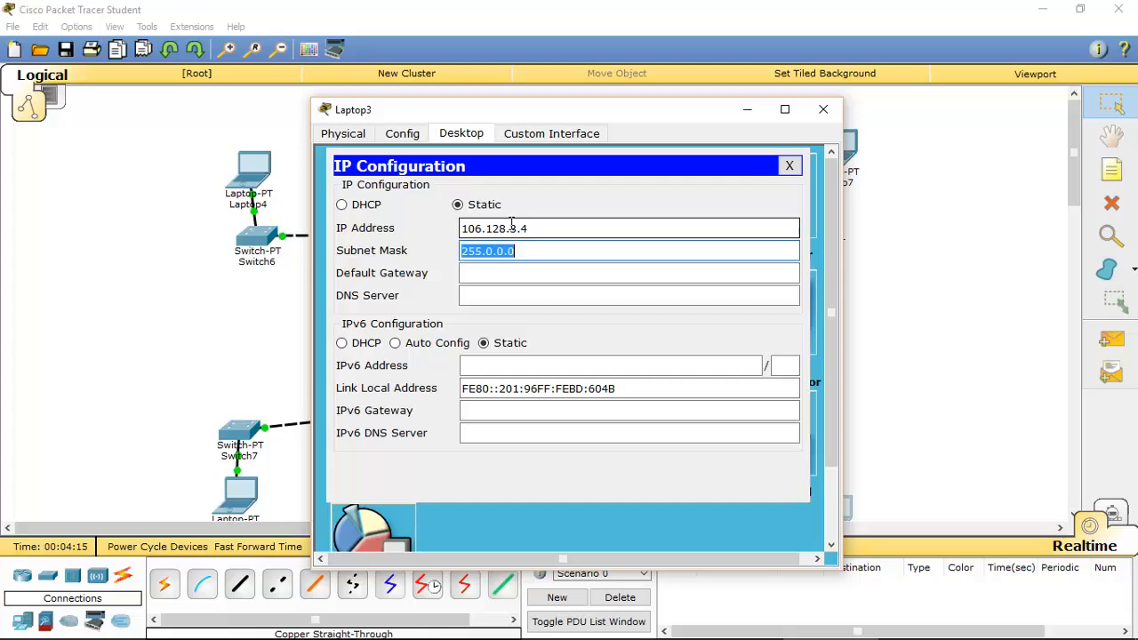
pyautogui.click(831, 110)
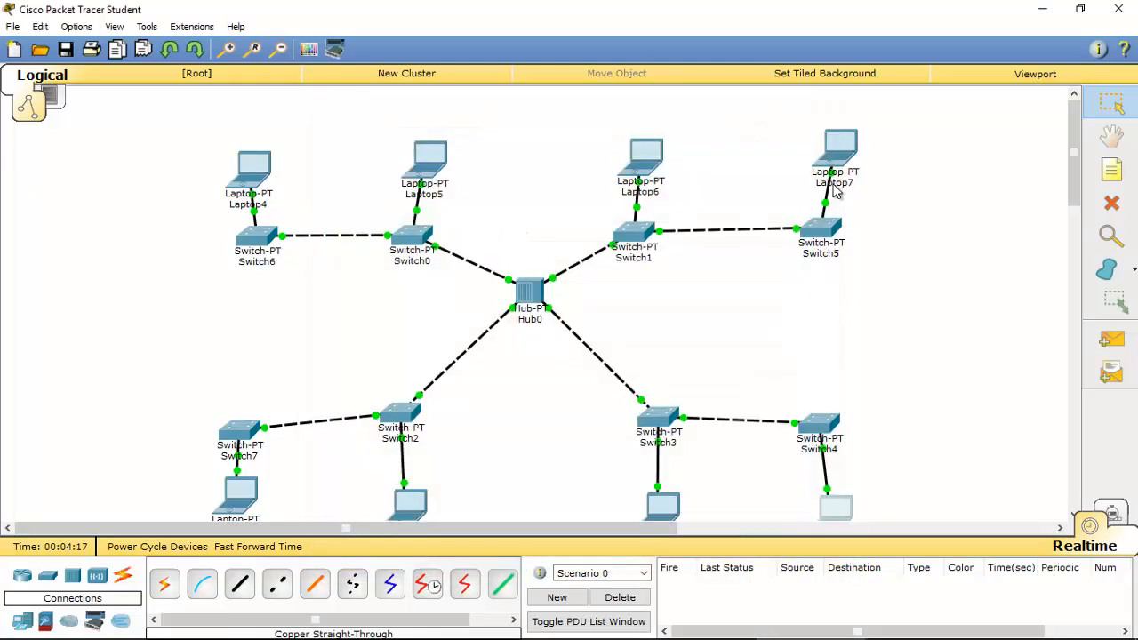
# Set Laptop7's static IP address to 106.128.3.5 with the default subnet mask 255.0.0.0
pyautogui.click(839, 158)
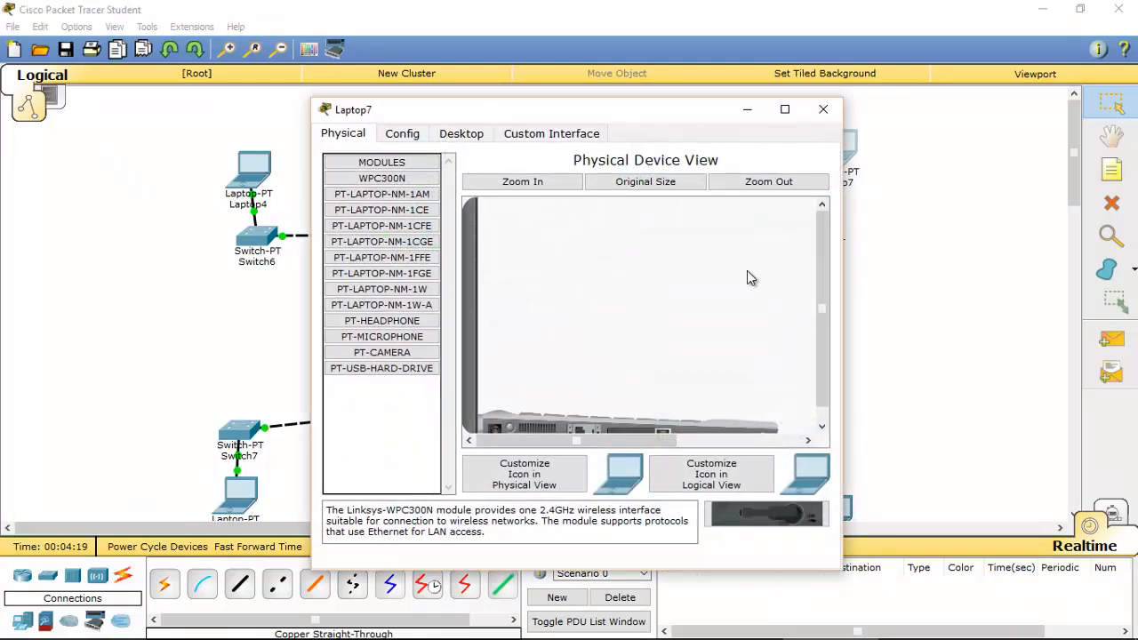
pyautogui.click(461, 135)
pyautogui.click(359, 213)
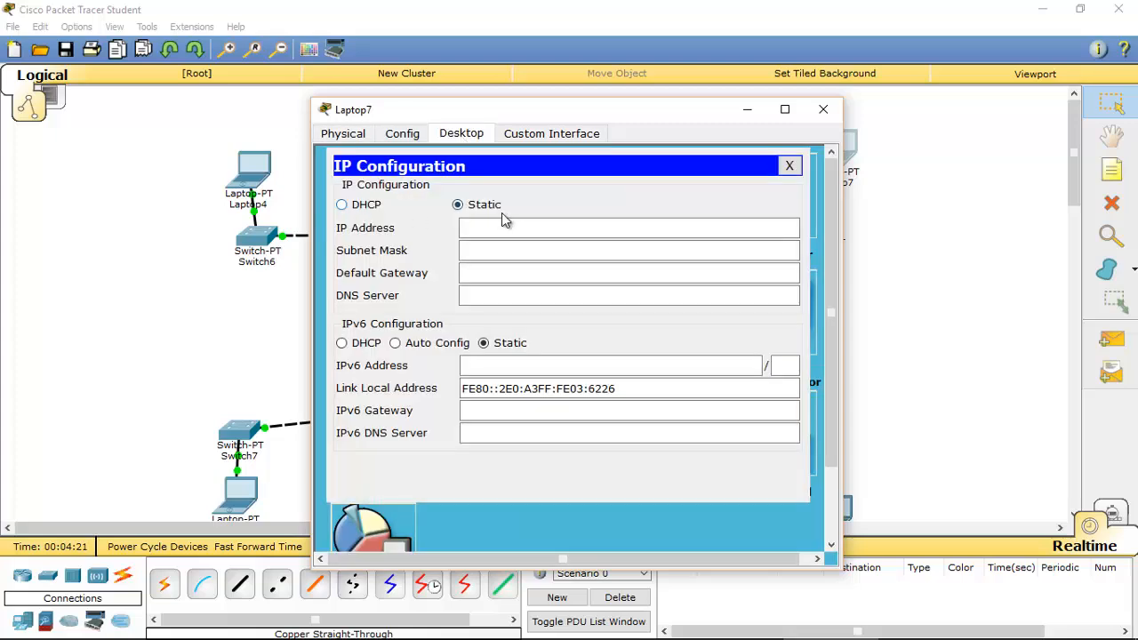
pyautogui.click(527, 227)
pyautogui.write('106.128.3.1')
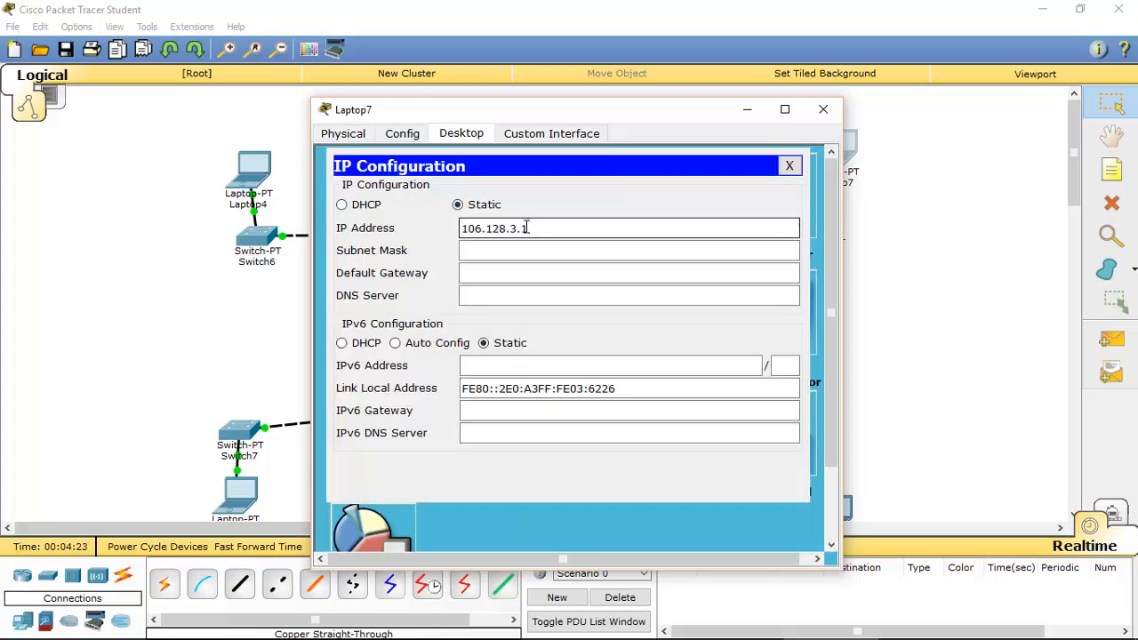
pyautogui.press('BackSpace')
pyautogui.write('5')
pyautogui.press('Tab')
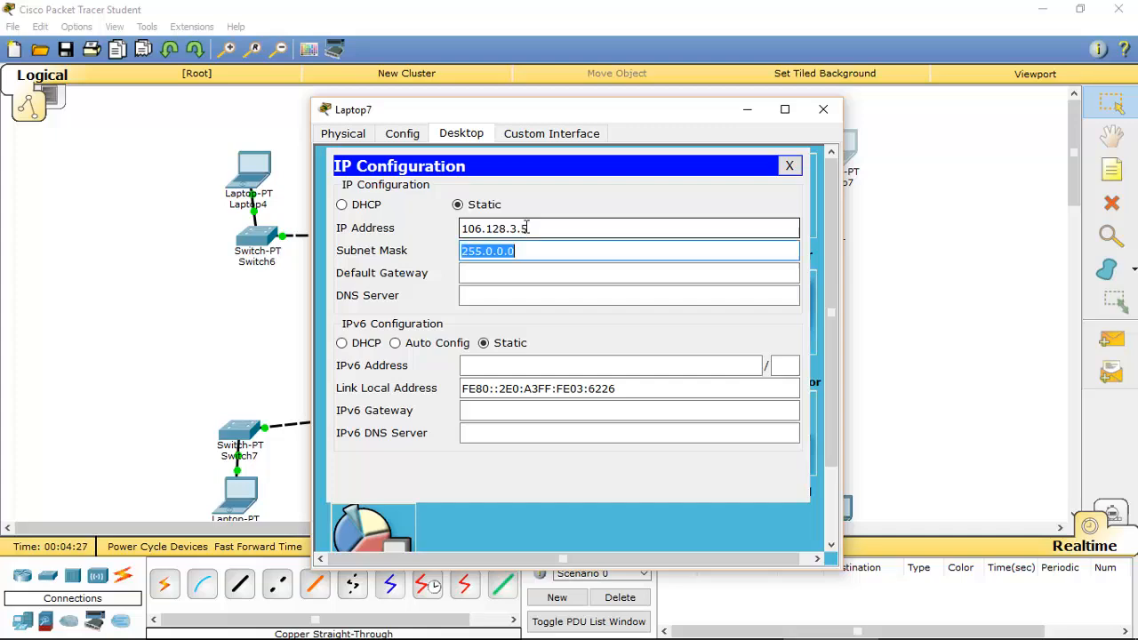
pyautogui.click(823, 109)
# Give Laptop6 the static IP address 106.128.3.6 with the default subnet mask 255.0.0.0
pyautogui.click(659, 186)
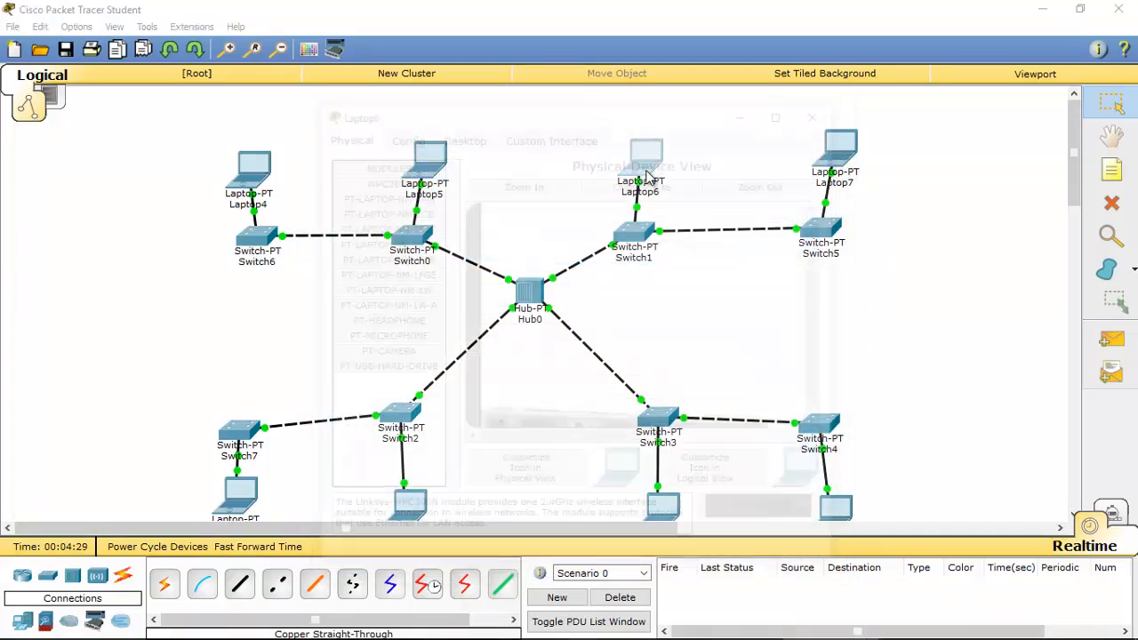
pyautogui.click(464, 135)
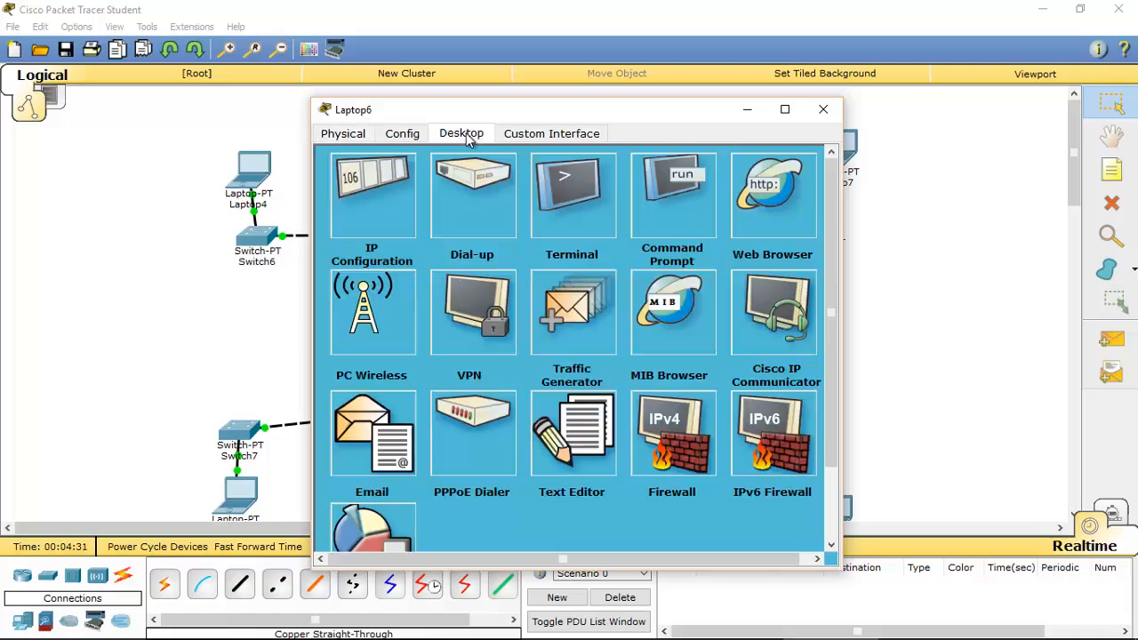
pyautogui.click(375, 197)
pyautogui.click(489, 230)
pyautogui.write('106.128.3.1')
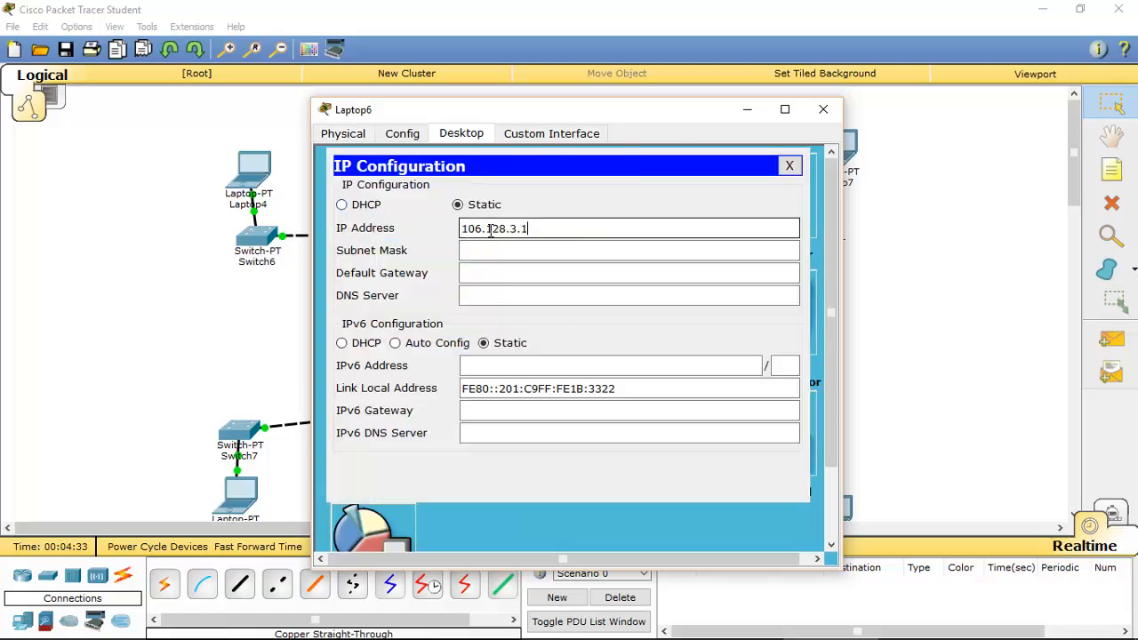
pyautogui.press('BackSpace')
pyautogui.write('6')
pyautogui.click(551, 252)
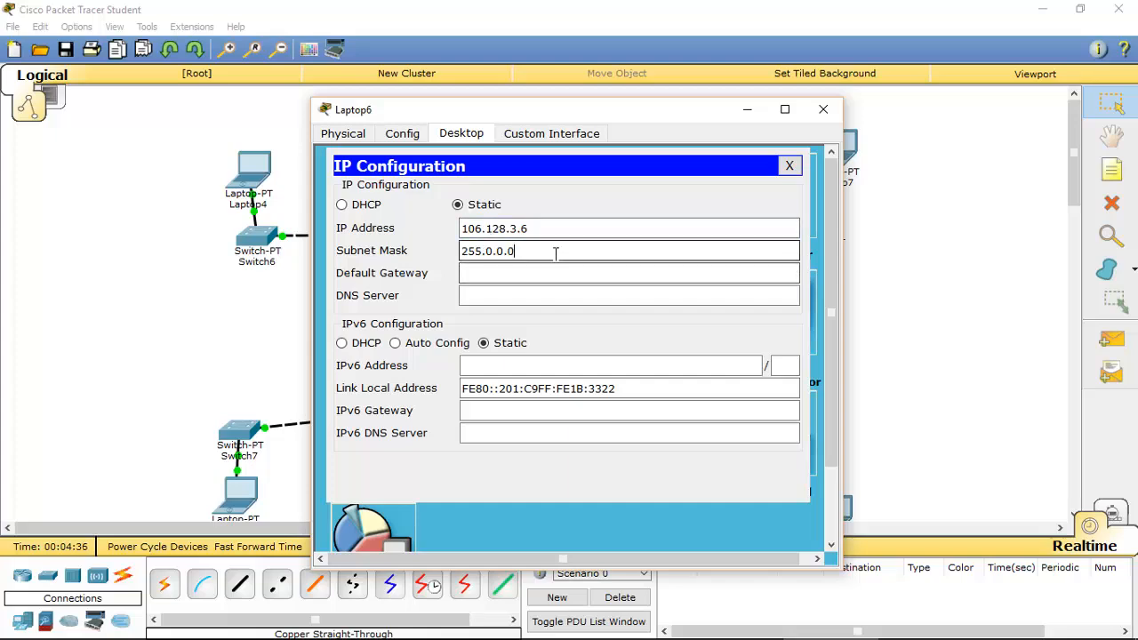
pyautogui.click(824, 110)
# Set Laptop5's static IP address to 106.128.3.7 with the default subnet mask 255.0.0.0
pyautogui.click(425, 169)
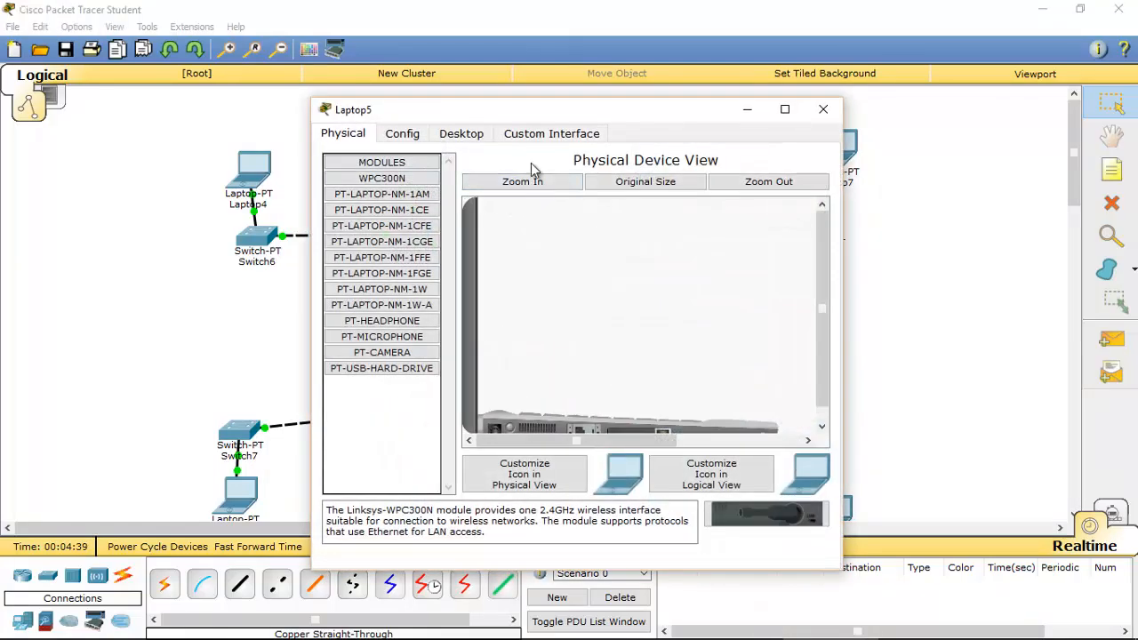
pyautogui.click(462, 134)
pyautogui.click(369, 200)
pyautogui.click(468, 227)
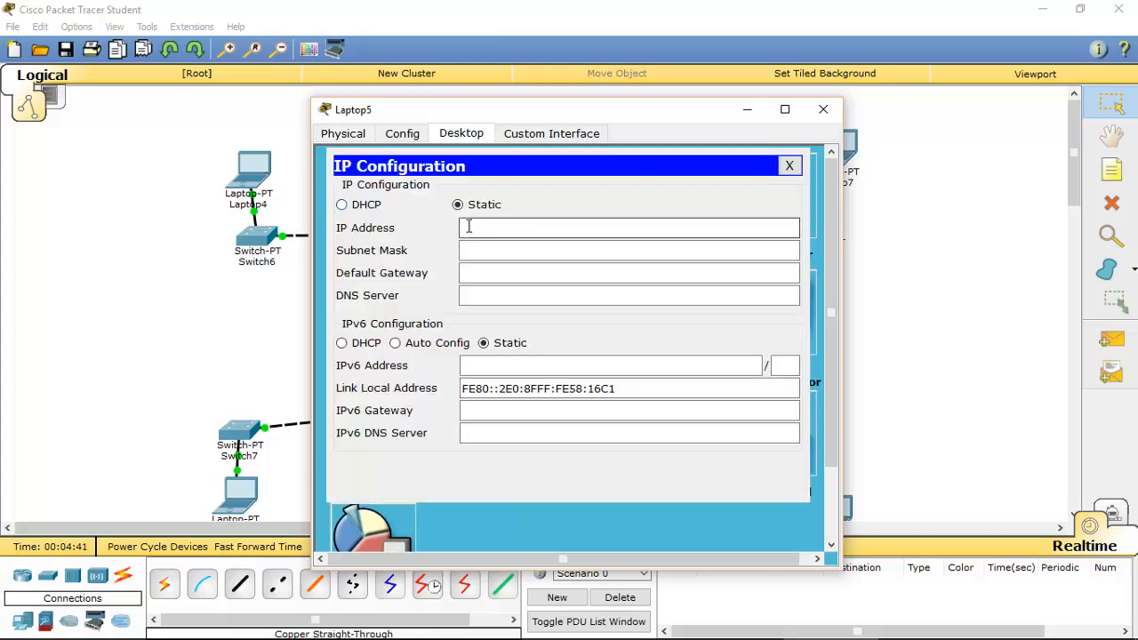
pyautogui.write('116.128.3.1')
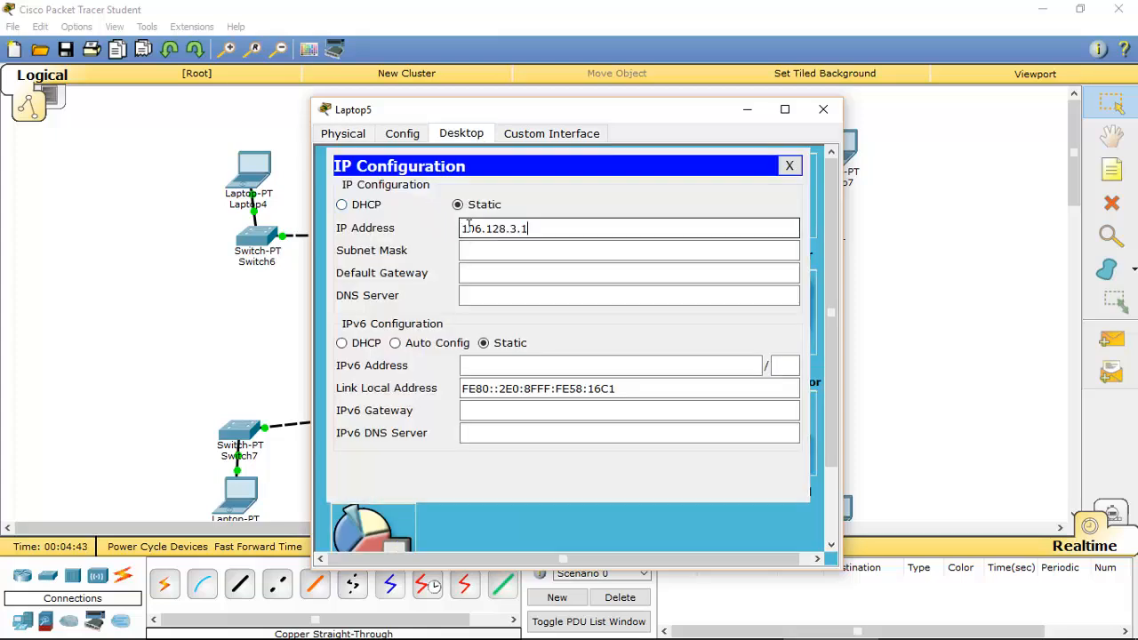
pyautogui.press('BackSpace')
pyautogui.write('7')
pyautogui.press('Tab')
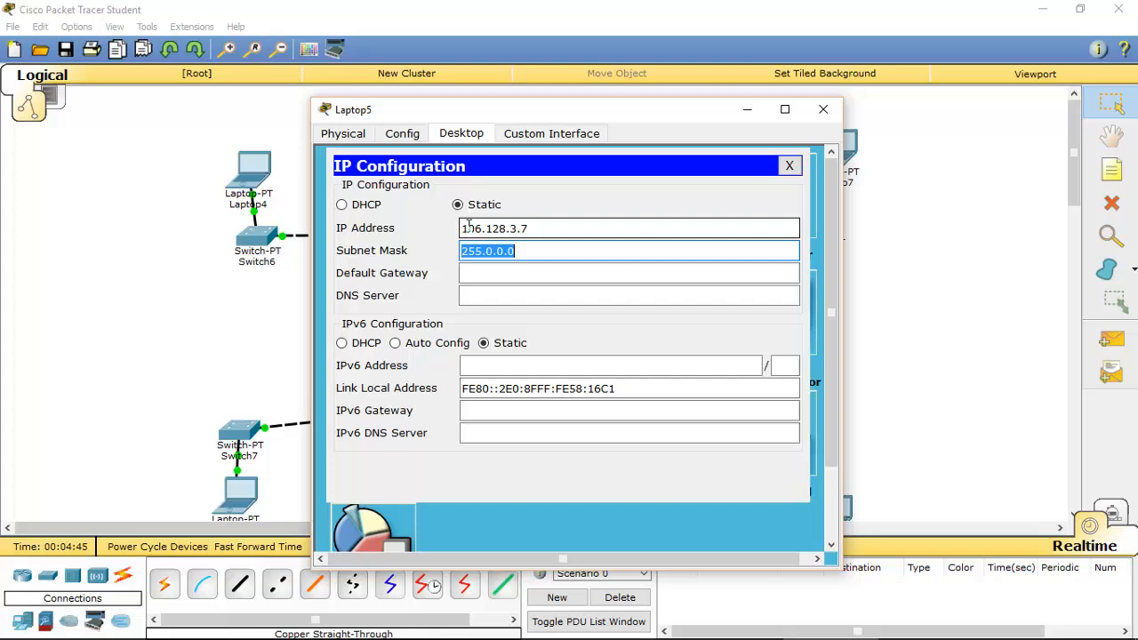
pyautogui.click(823, 109)
# Assign Laptop4 the static IP address 106.128.3.8 with the default subnet mask 255.0.0.0
pyautogui.click(247, 176)
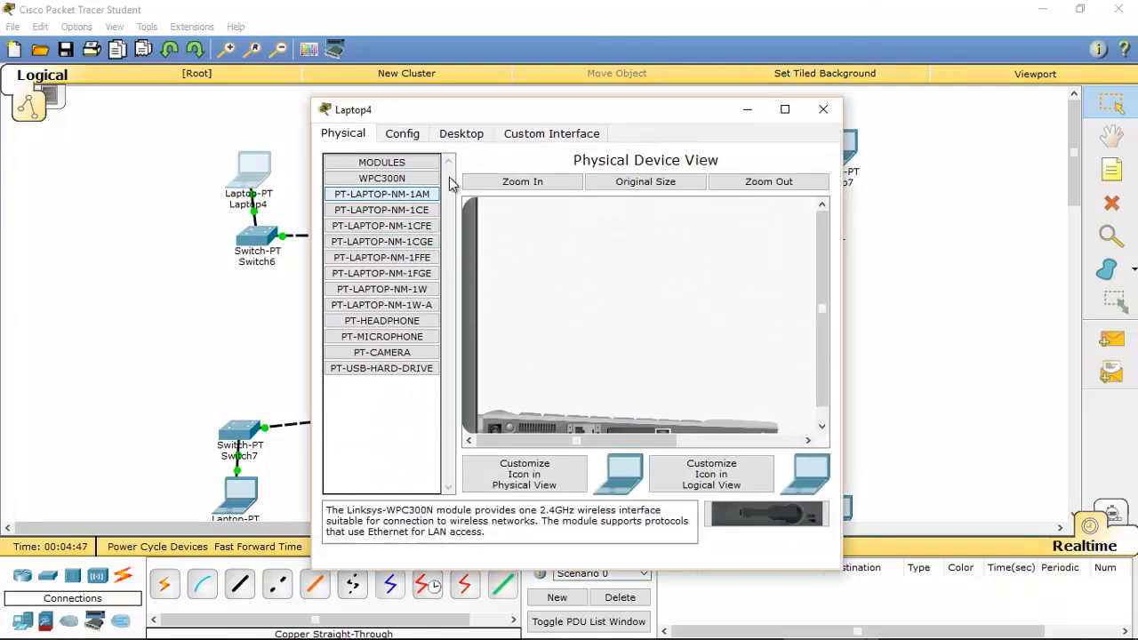
pyautogui.click(468, 140)
pyautogui.click(375, 203)
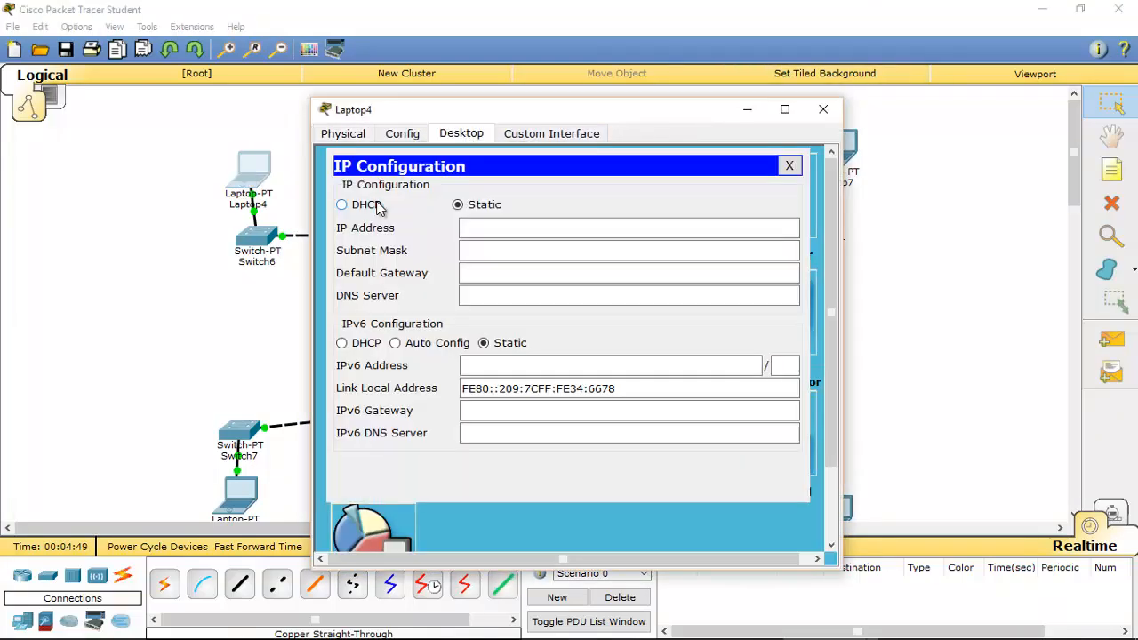
pyautogui.click(555, 224)
pyautogui.write('106.128.3.1')
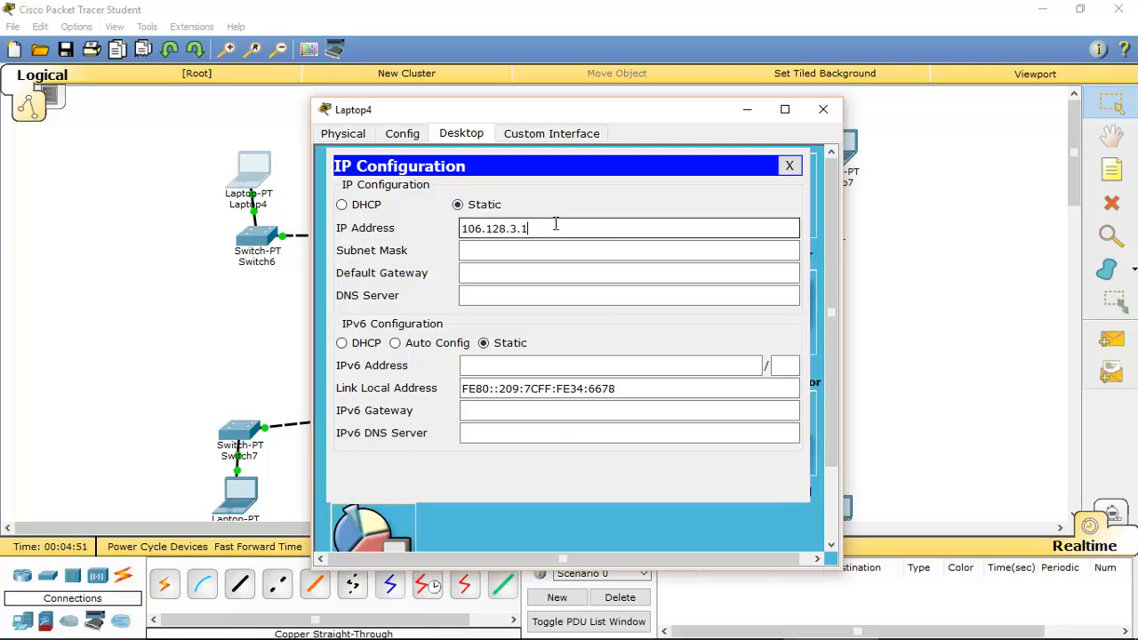
pyautogui.press('BackSpace')
pyautogui.write('8')
pyautogui.press('Tab')
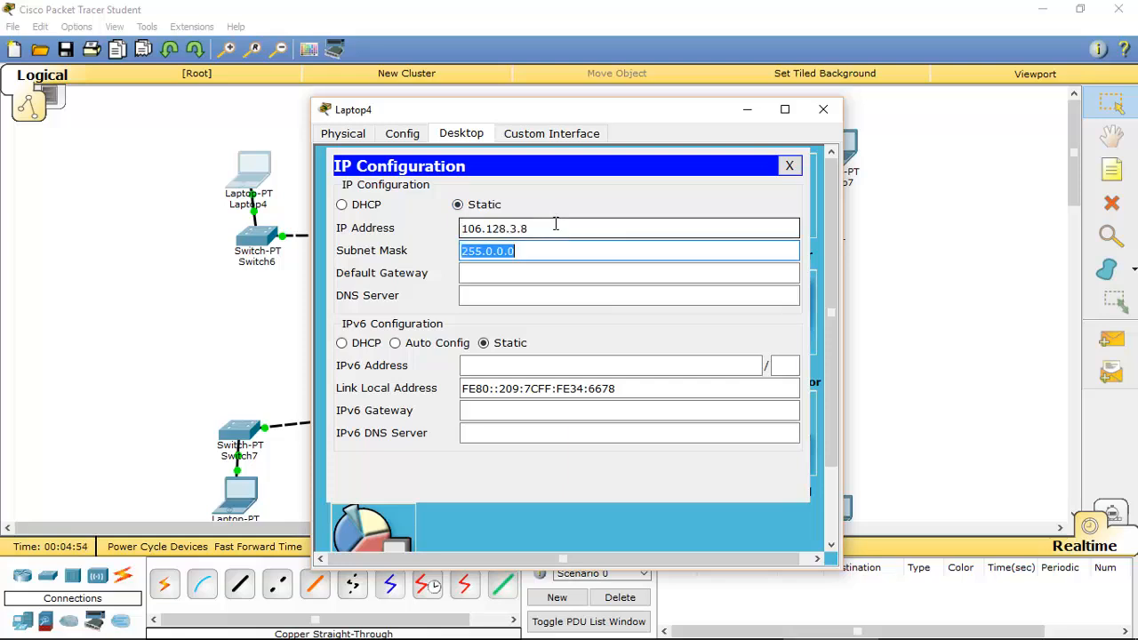
pyautogui.click(823, 109)
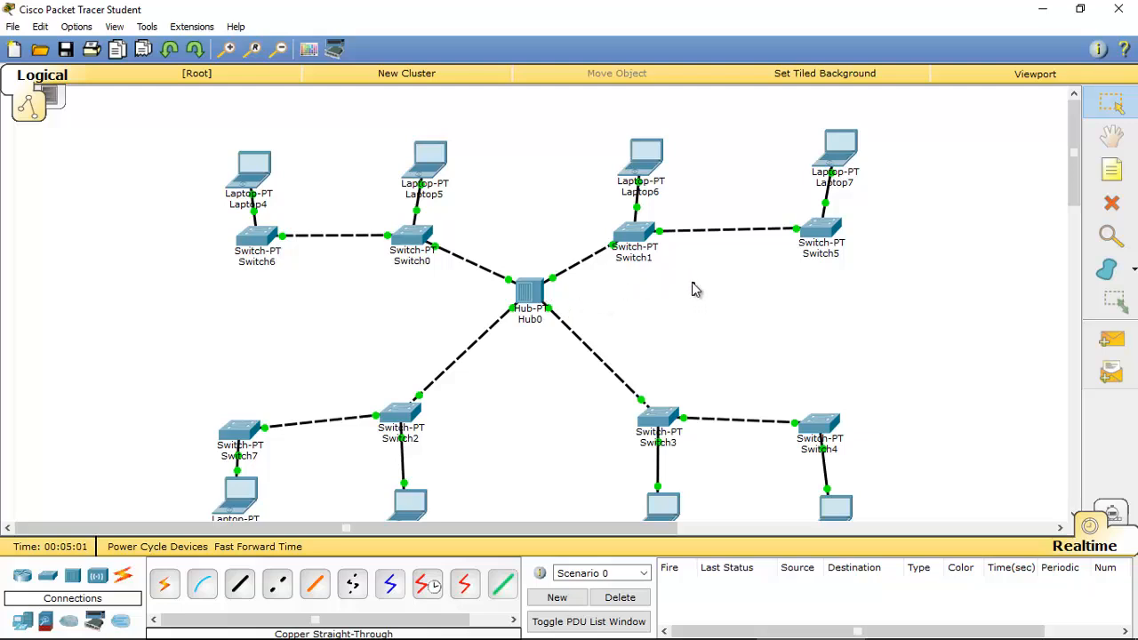
# Send a simple PDU from Laptop7 to Laptop0 to test their connection
pyautogui.moveTo(1072, 161); pyautogui.dragTo(1072, 166)
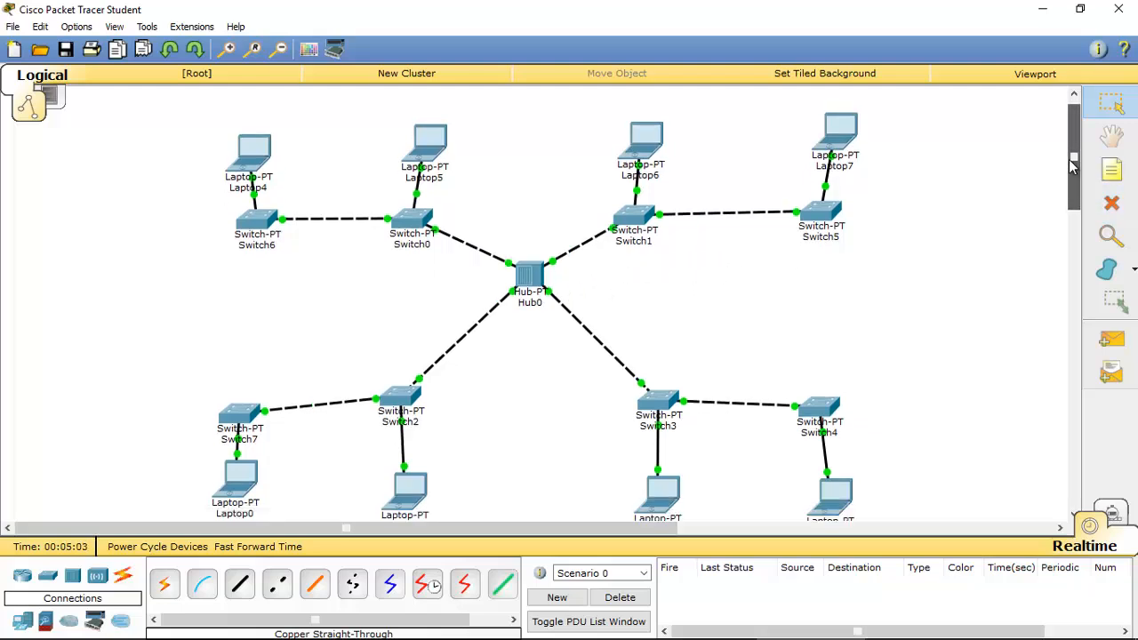
pyautogui.click(1110, 342)
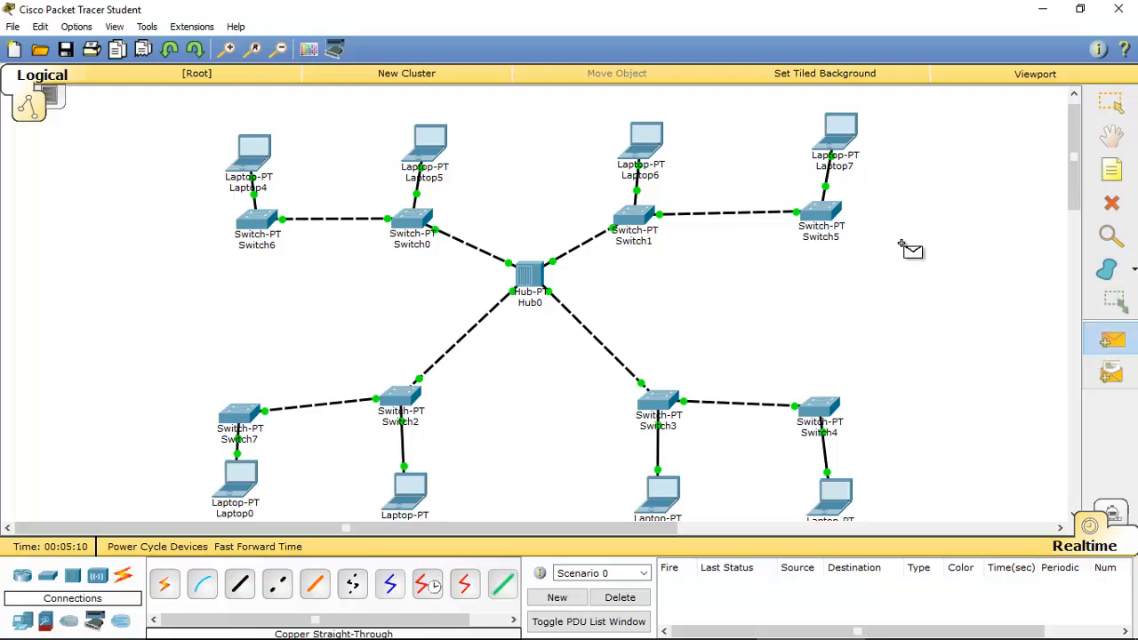
pyautogui.click(843, 142)
pyautogui.click(242, 493)
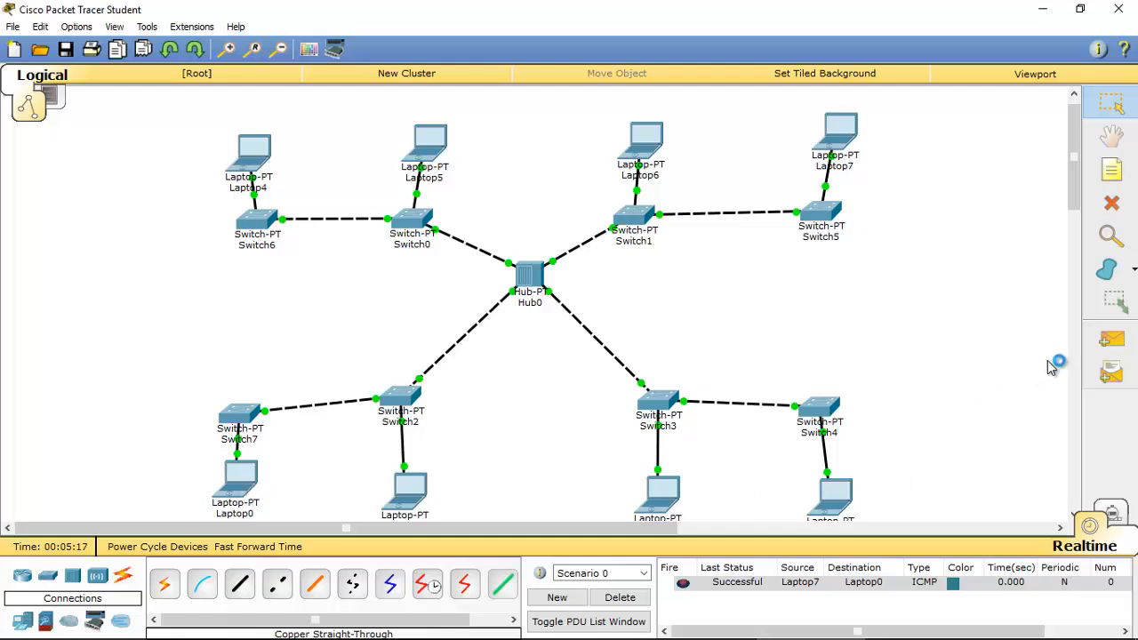
# Send a simple PDU from Laptop3 to Laptop4 to test their connection
pyautogui.click(1109, 347)
pyautogui.click(834, 494)
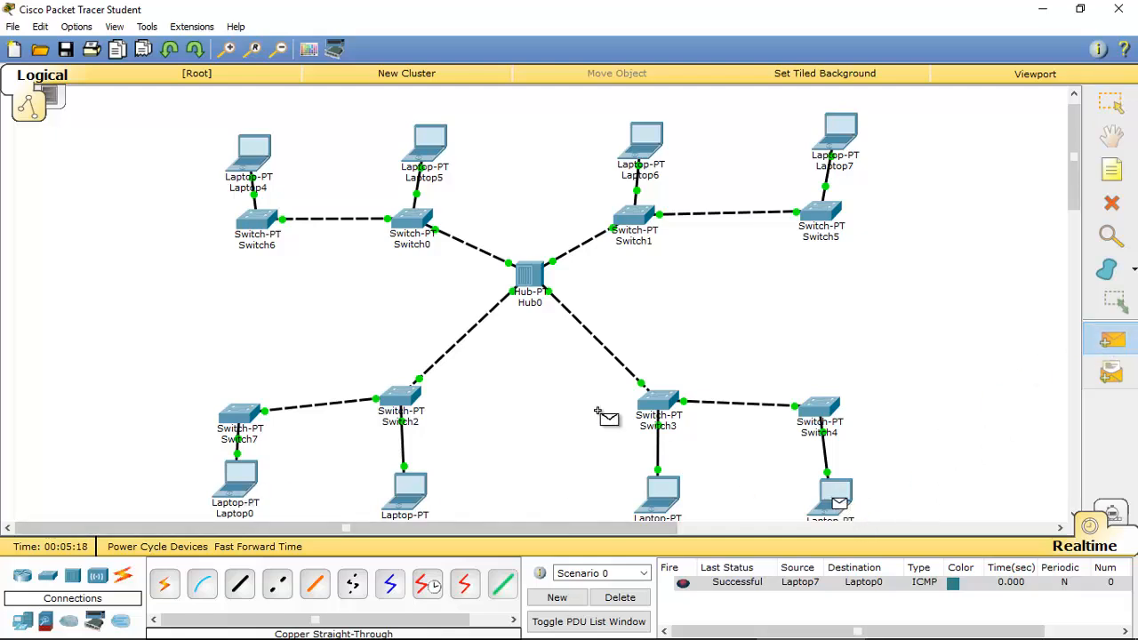
pyautogui.click(245, 148)
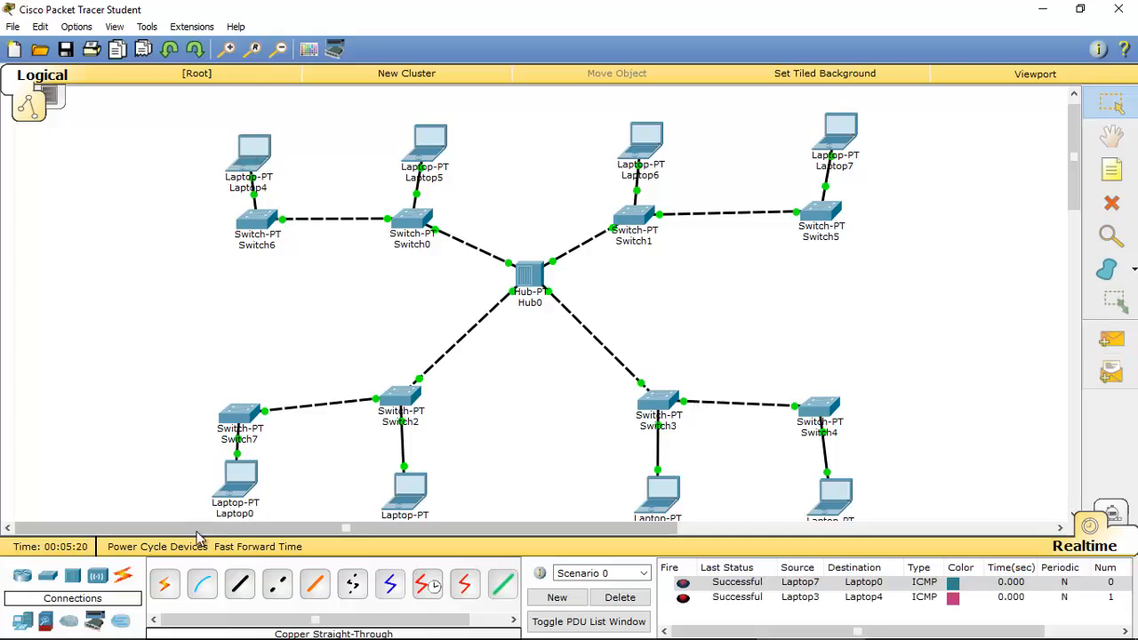
# Ping 106.128.3.1 from Laptop0's command prompt and close the laptop's window
pyautogui.click(240, 480)
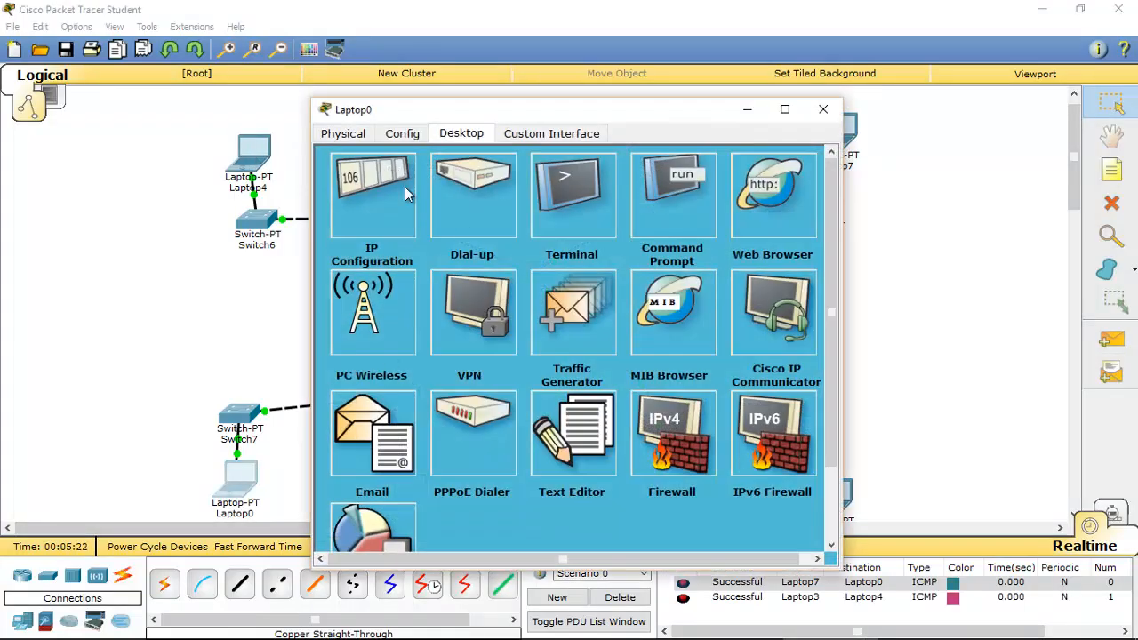
pyautogui.click(657, 191)
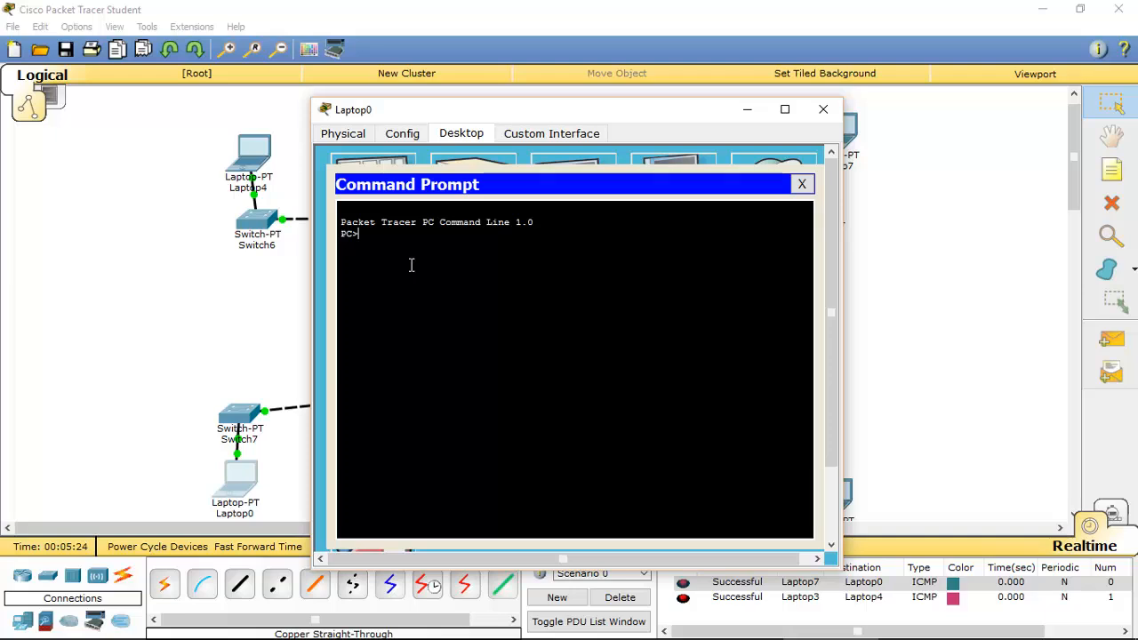
pyautogui.write('ping')
pyautogui.rightClick(417, 274)
pyautogui.click(471, 306)
pyautogui.press('Return')
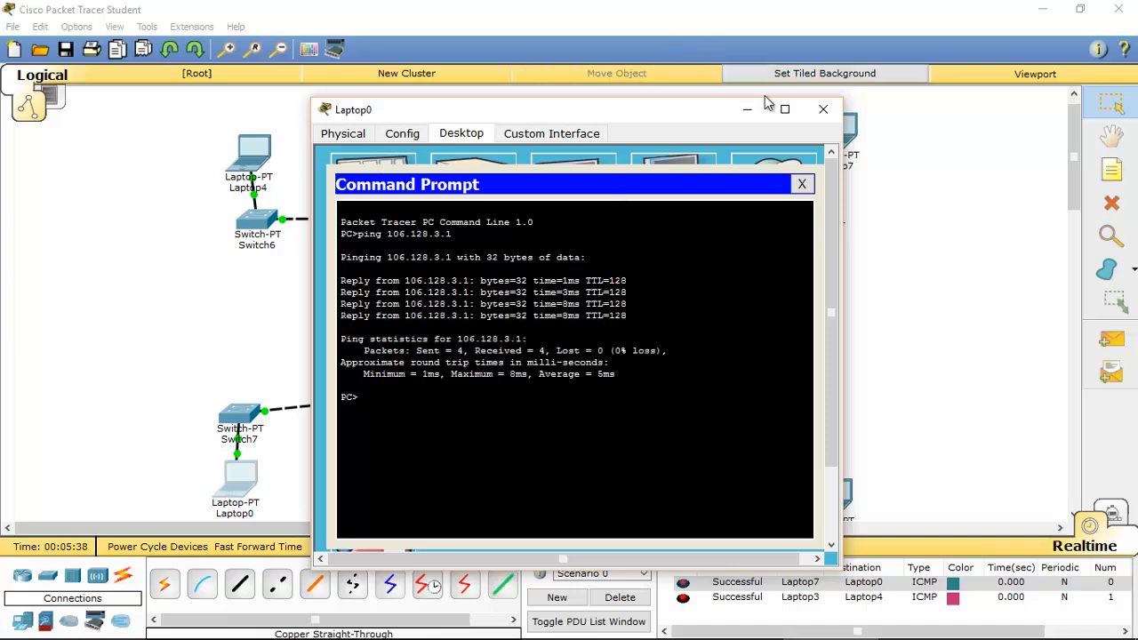
pyautogui.click(811, 114)
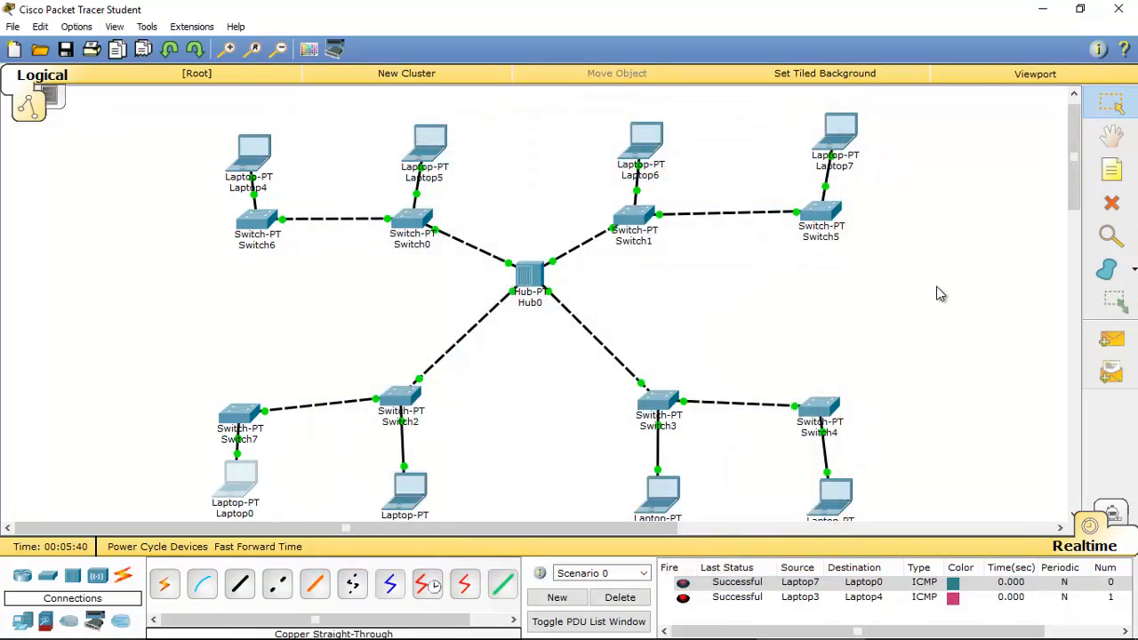